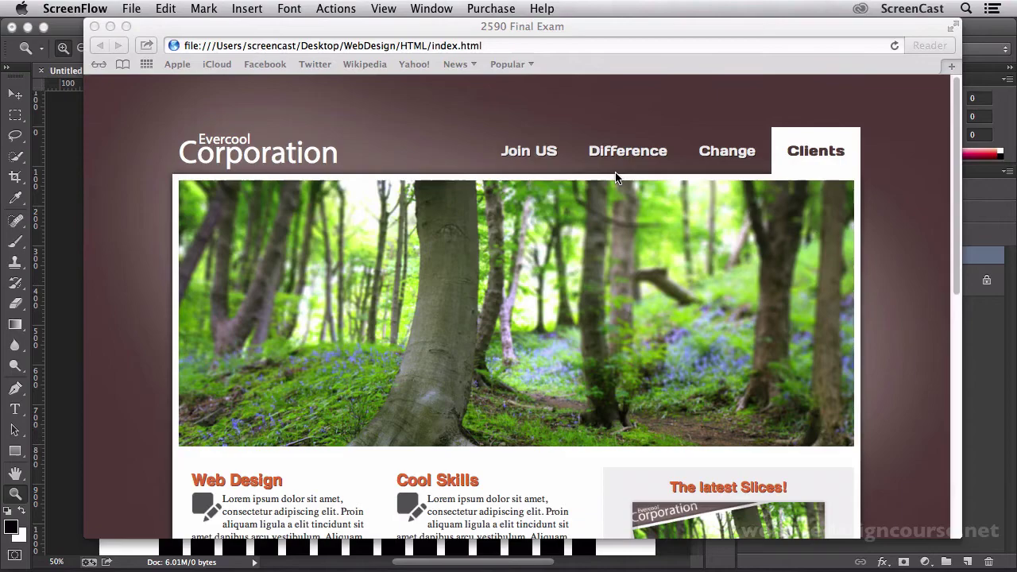
Look over the Evercool Corporation page in Safari, then bring Photoshop's Untitled-1 guides document forward.
{"action": "scroll", "coordinate": [549, 253], "scroll_direction": "down", "scroll_amount": 5}
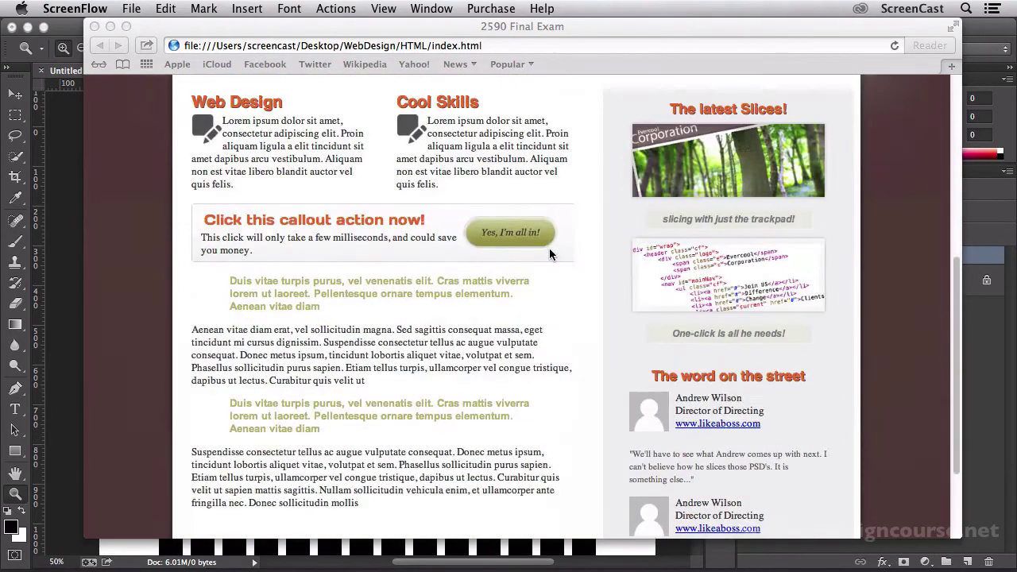
{"action": "scroll", "coordinate": [549, 253], "scroll_direction": "down", "scroll_amount": 2}
{"action": "scroll", "coordinate": [386, 255], "scroll_direction": "up", "scroll_amount": 7}
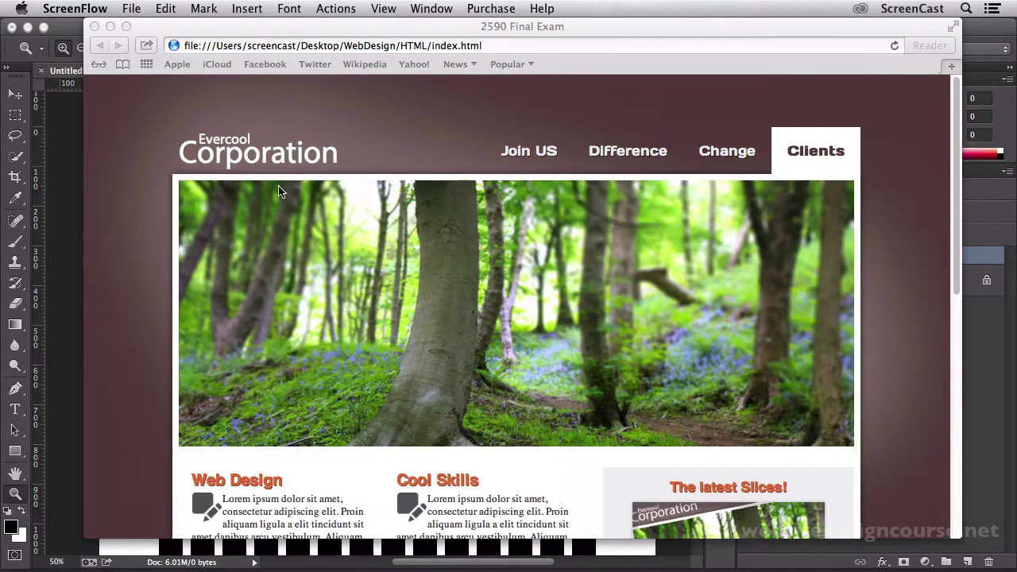
{"action": "scroll", "coordinate": [575, 289], "scroll_direction": "down", "scroll_amount": 10}
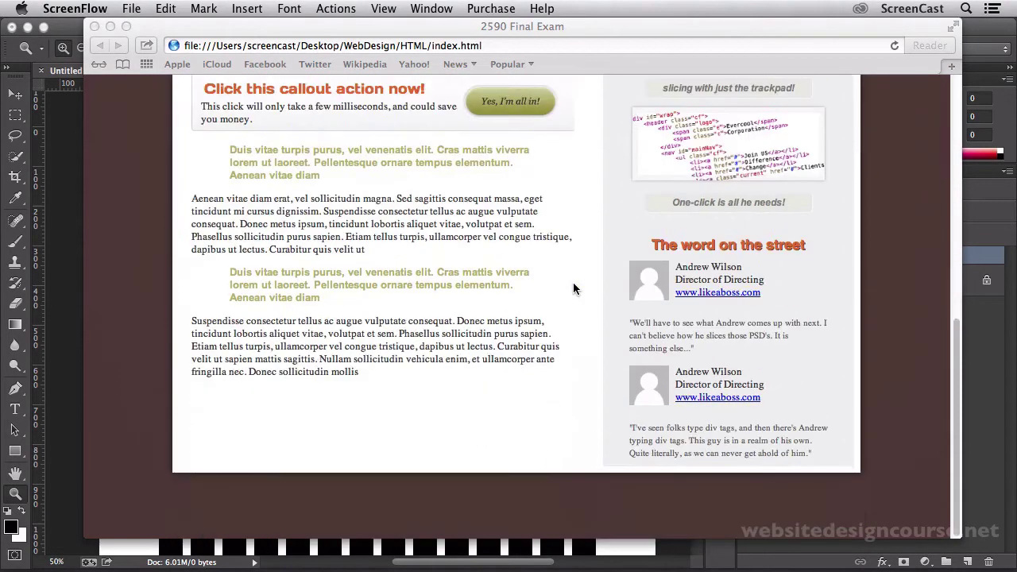
{"action": "scroll", "coordinate": [575, 289], "scroll_direction": "up", "scroll_amount": 6}
{"action": "scroll", "coordinate": [574, 289], "scroll_direction": "up", "scroll_amount": 3}
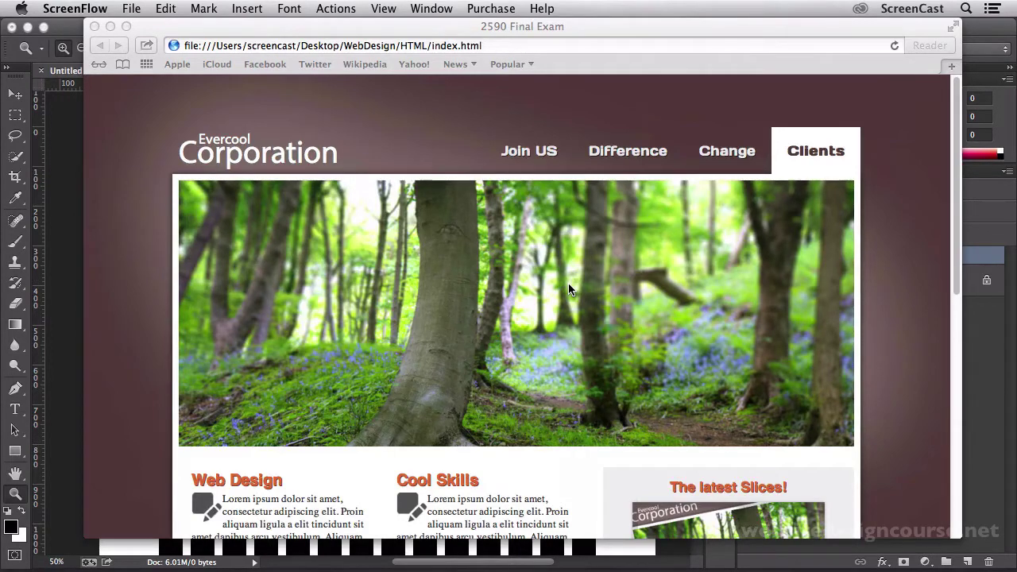
{"action": "scroll", "coordinate": [568, 284], "scroll_direction": "down", "scroll_amount": 2}
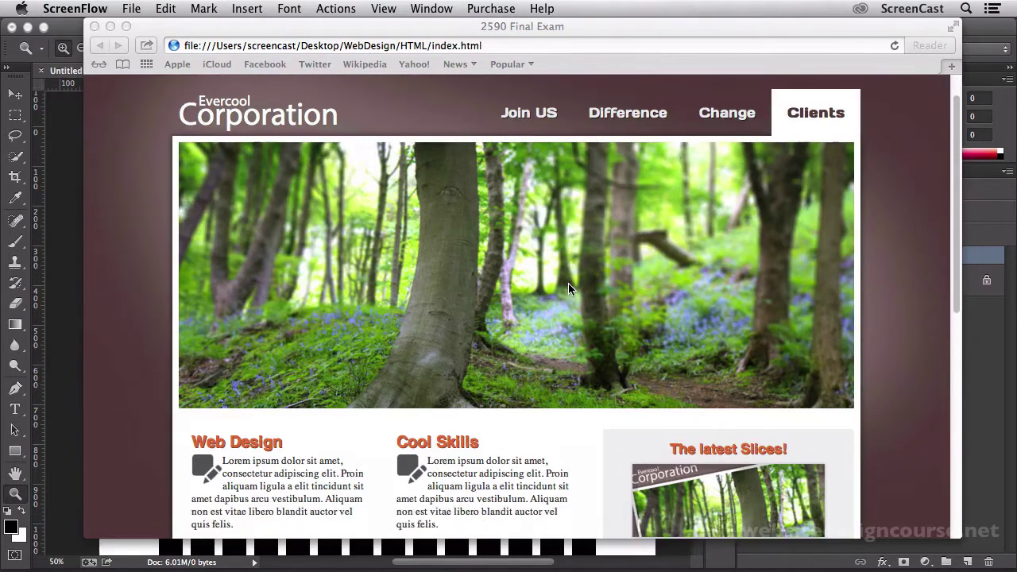
{"action": "scroll", "coordinate": [568, 284], "scroll_direction": "down", "scroll_amount": 3}
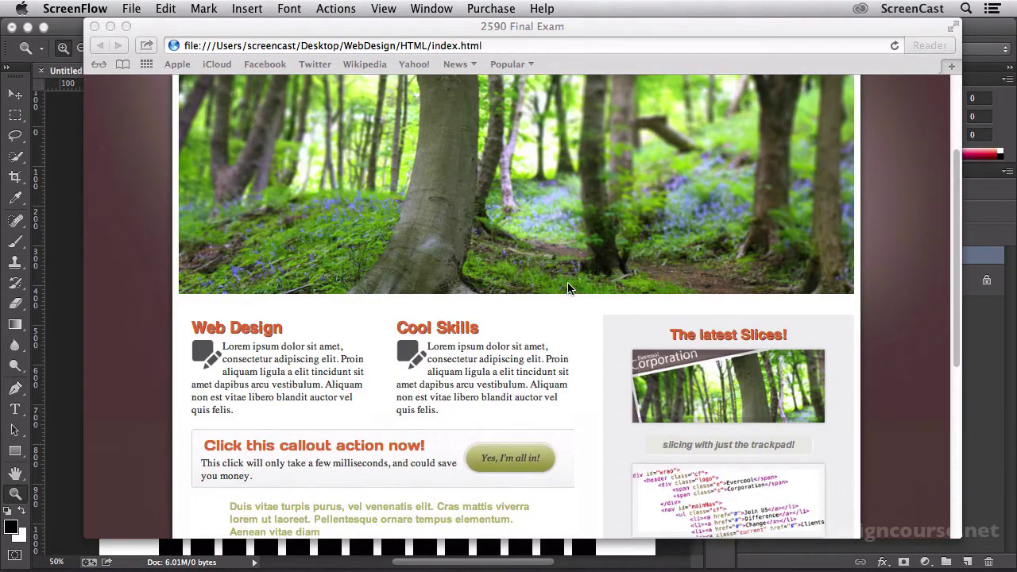
{"action": "scroll", "coordinate": [567, 288], "scroll_direction": "up", "scroll_amount": 4}
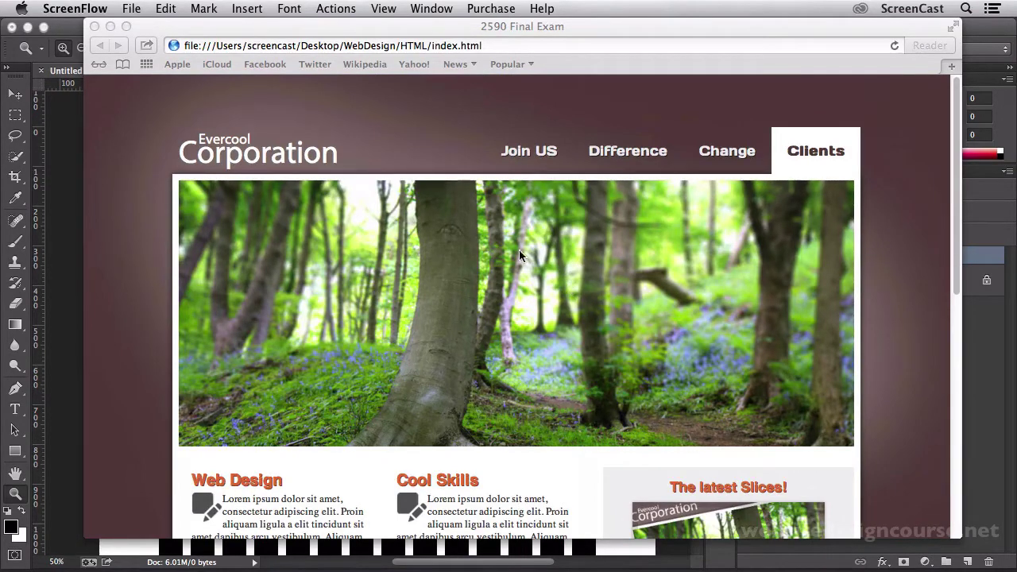
{"action": "left_click", "coordinate": [76, 181]}
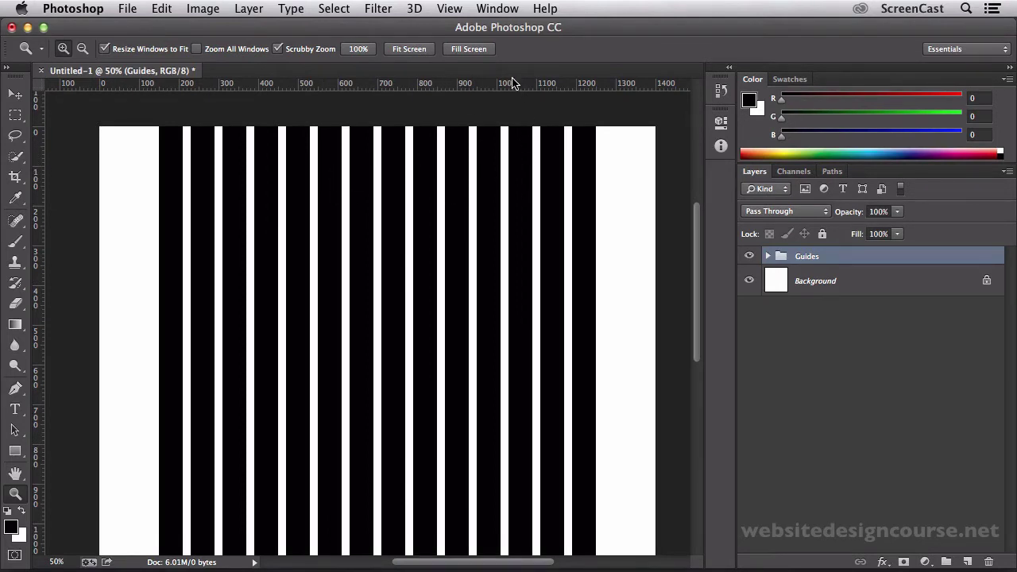
Open the Kuler panel from Window > Extensions, dock it in the panel strip and expand it.
{"action": "left_click", "coordinate": [505, 13]}
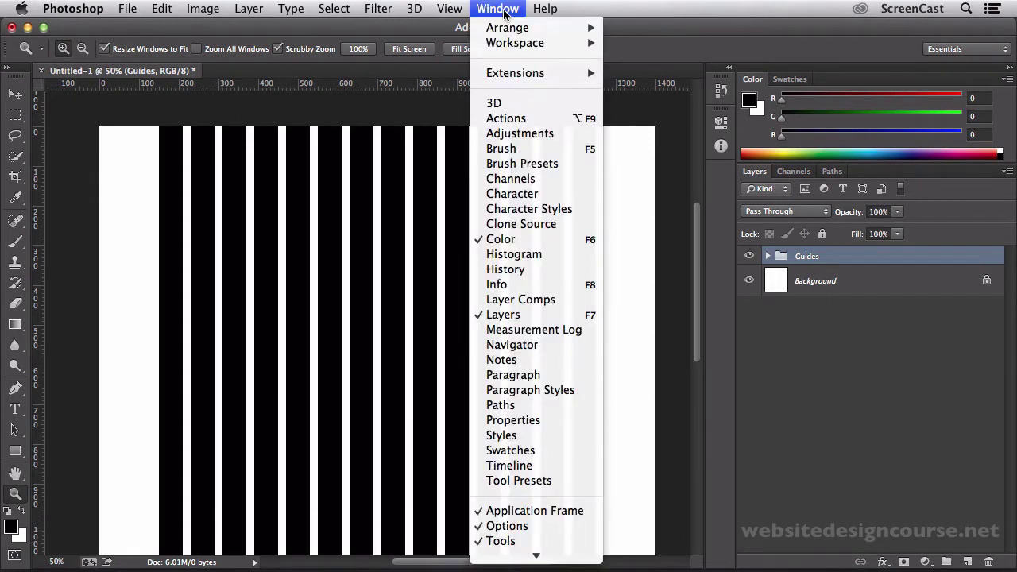
{"action": "mouse_move", "coordinate": [524, 73]}
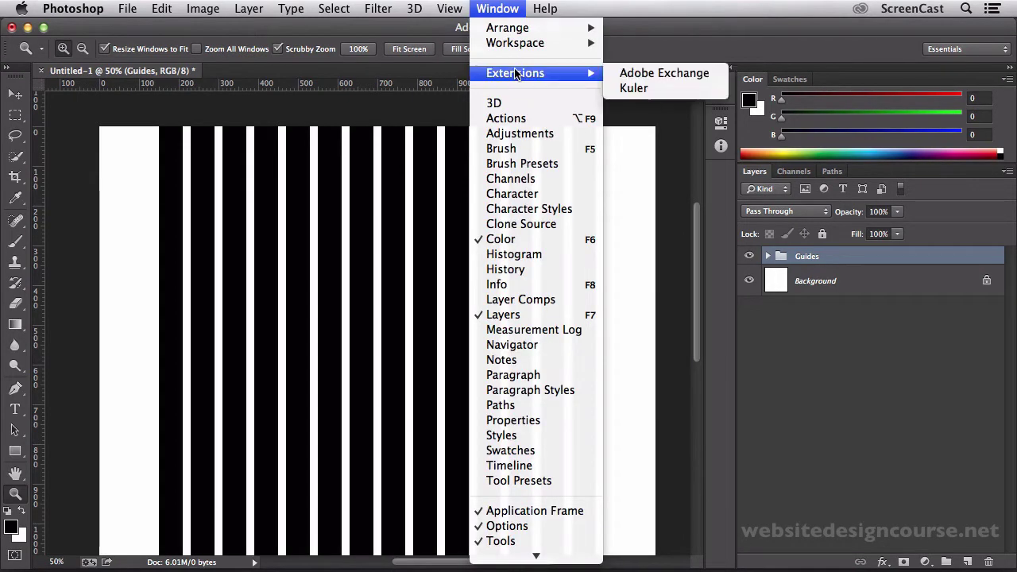
{"action": "left_click", "coordinate": [627, 90]}
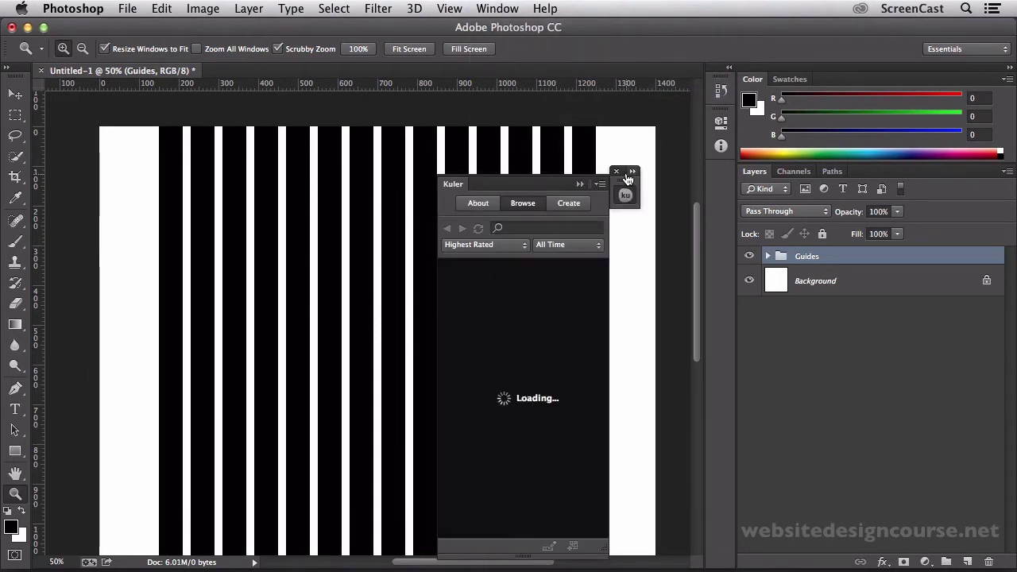
{"action": "left_click_drag", "start_coordinate": [624, 176], "coordinate": [723, 186]}
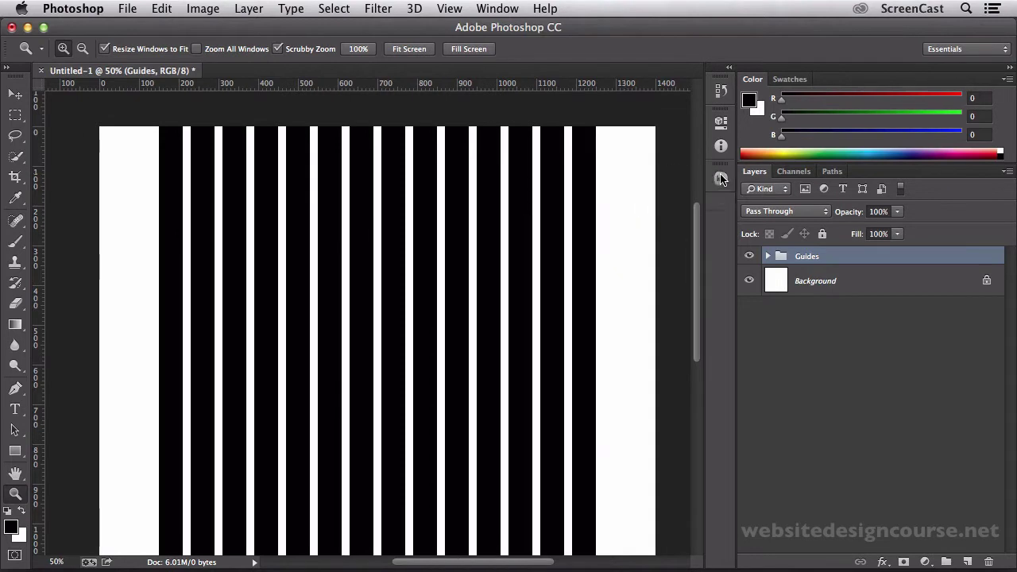
{"action": "left_click", "coordinate": [723, 181]}
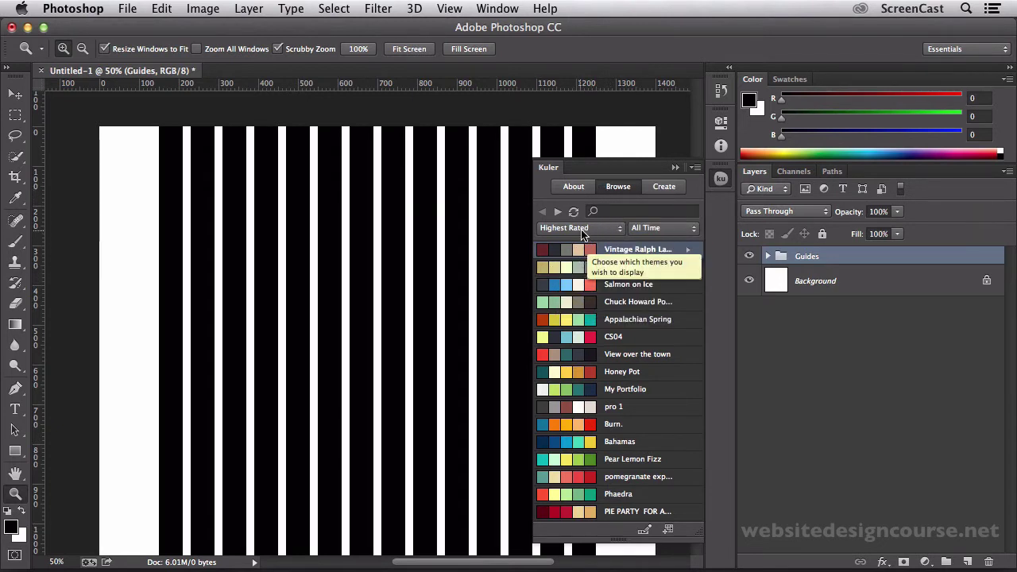
Search Kuler for 'earth tone' colour themes.
{"action": "left_click", "coordinate": [621, 213]}
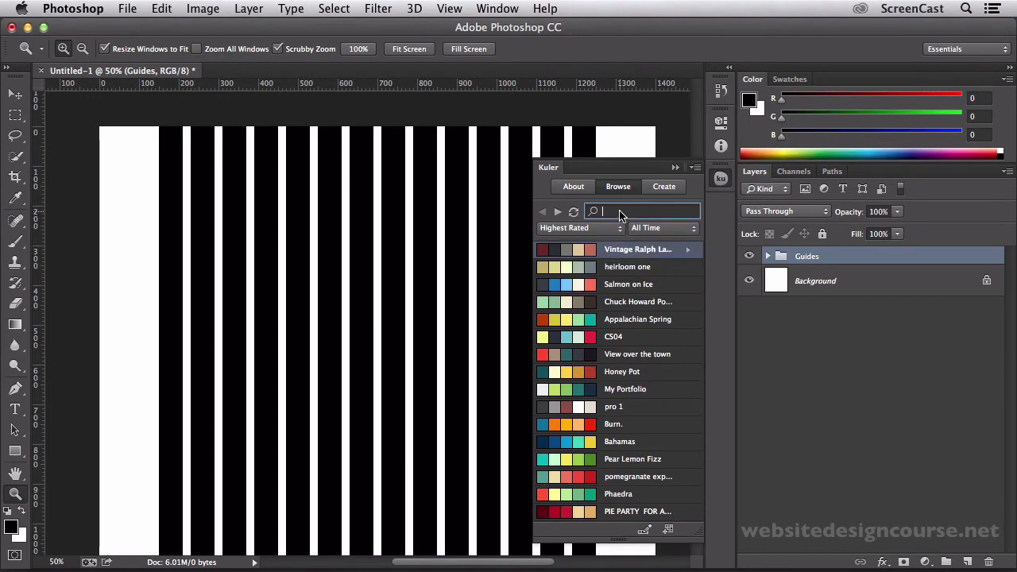
{"action": "type", "text": "earth"}
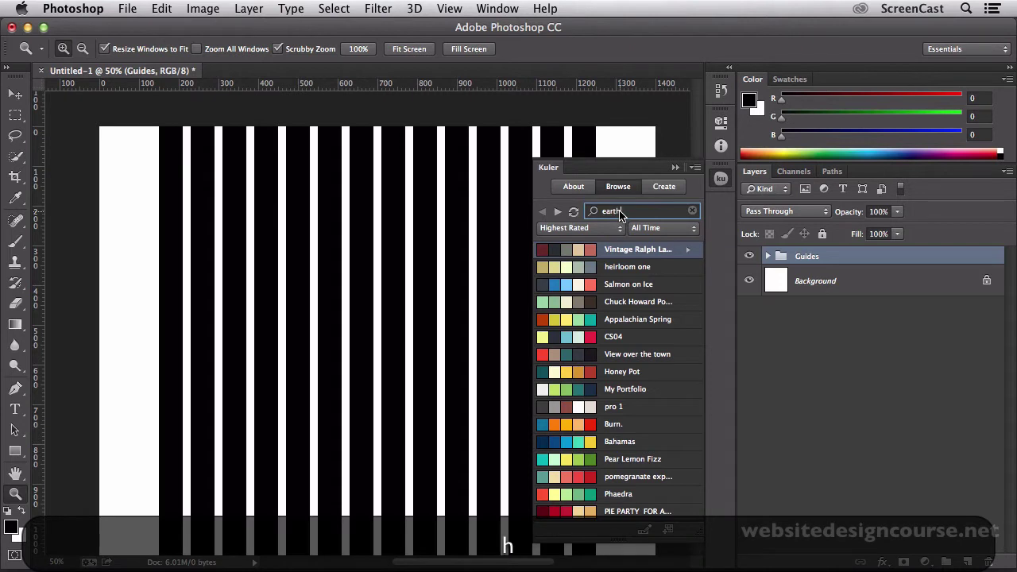
{"action": "type", "text": " tone"}
{"action": "key", "text": "Return"}
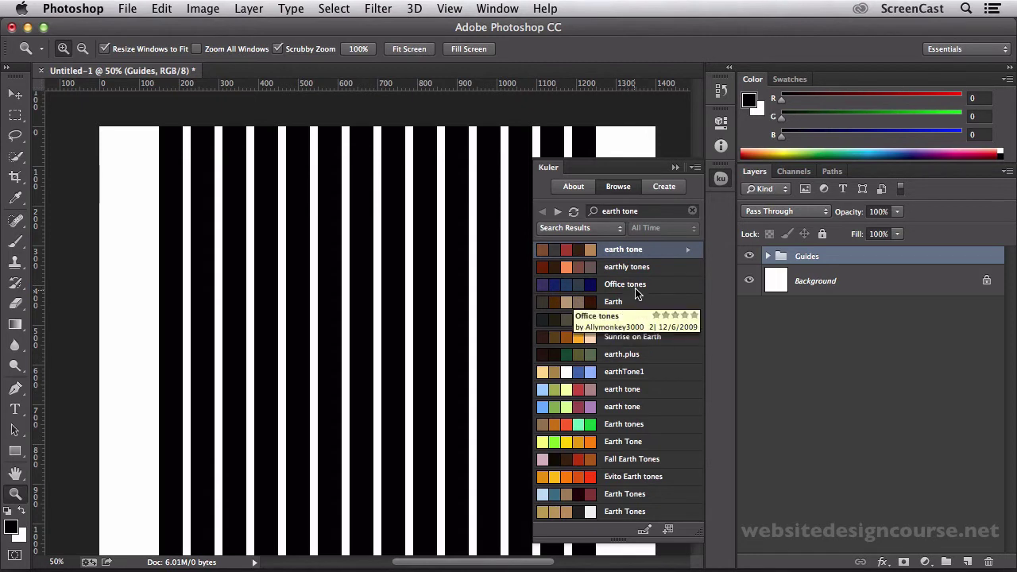
In Kuler's Create view, keep the Analogous rule and move the base colour to blue 45, 155, 232.
{"action": "left_click", "coordinate": [662, 187]}
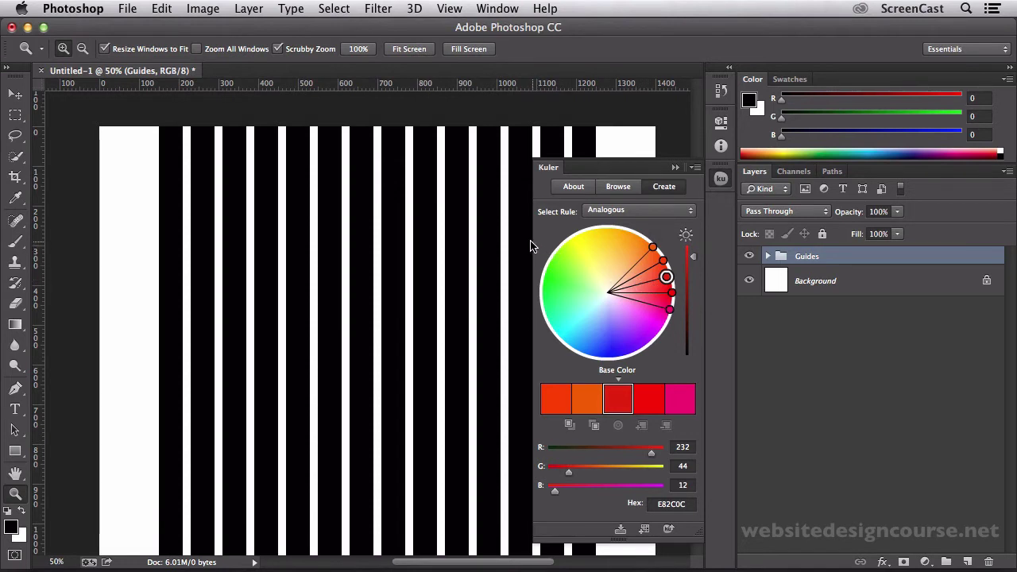
{"action": "left_click", "coordinate": [600, 213]}
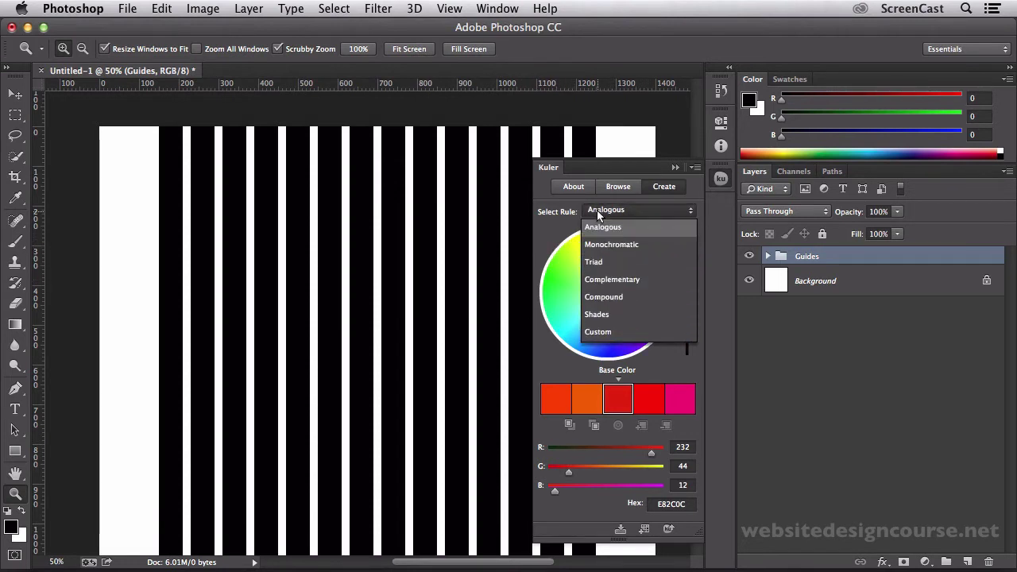
{"action": "left_click", "coordinate": [604, 228]}
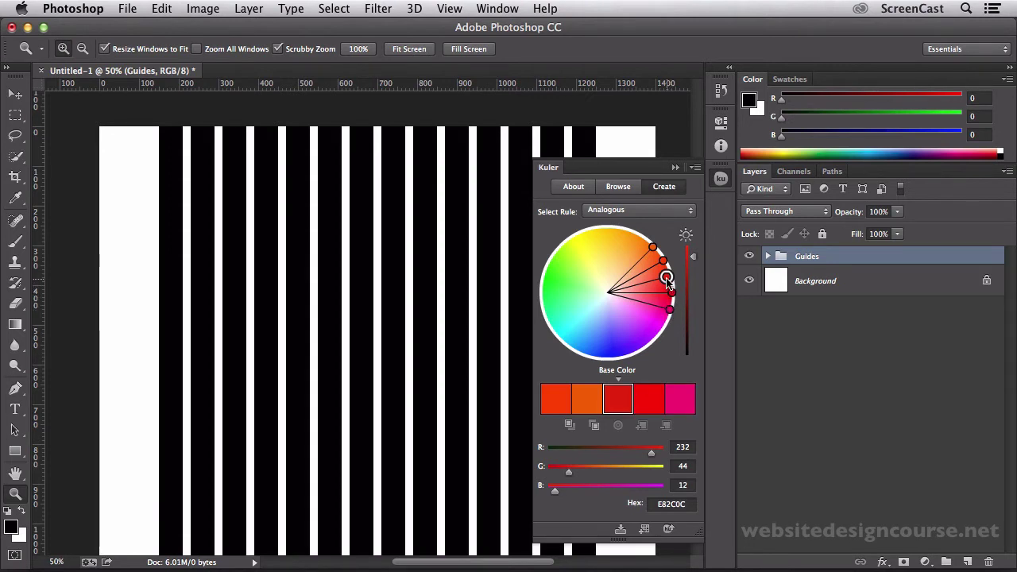
{"action": "mouse_move", "coordinate": [666, 277]}
{"action": "left_mouse_down"}
{"action": "mouse_move", "coordinate": [640, 235]}
{"action": "mouse_move", "coordinate": [586, 231]}
{"action": "mouse_move", "coordinate": [562, 266]}
{"action": "mouse_move", "coordinate": [604, 310]}
{"action": "mouse_move", "coordinate": [657, 291]}
{"action": "mouse_move", "coordinate": [645, 326]}
{"action": "mouse_move", "coordinate": [645, 273]}
{"action": "mouse_move", "coordinate": [593, 274]}
{"action": "mouse_move", "coordinate": [582, 339]}
{"action": "left_mouse_up"}
{"action": "left_click", "coordinate": [611, 213]}
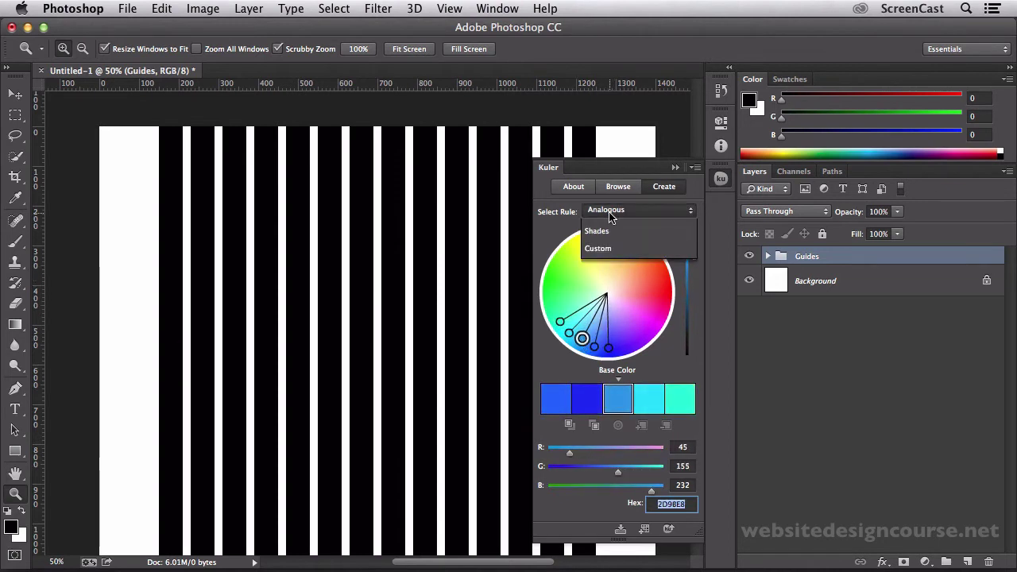
Try the Monochromatic rule, then switch to Triad with a light blue base 56A8E8.
{"action": "left_click", "coordinate": [613, 244]}
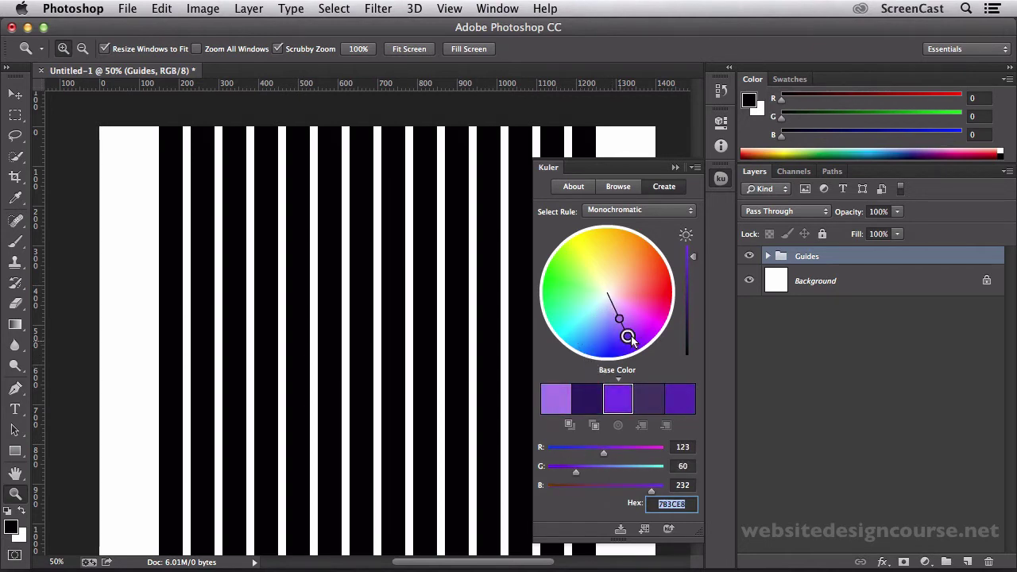
{"action": "left_click_drag", "start_coordinate": [628, 336], "coordinate": [602, 338]}
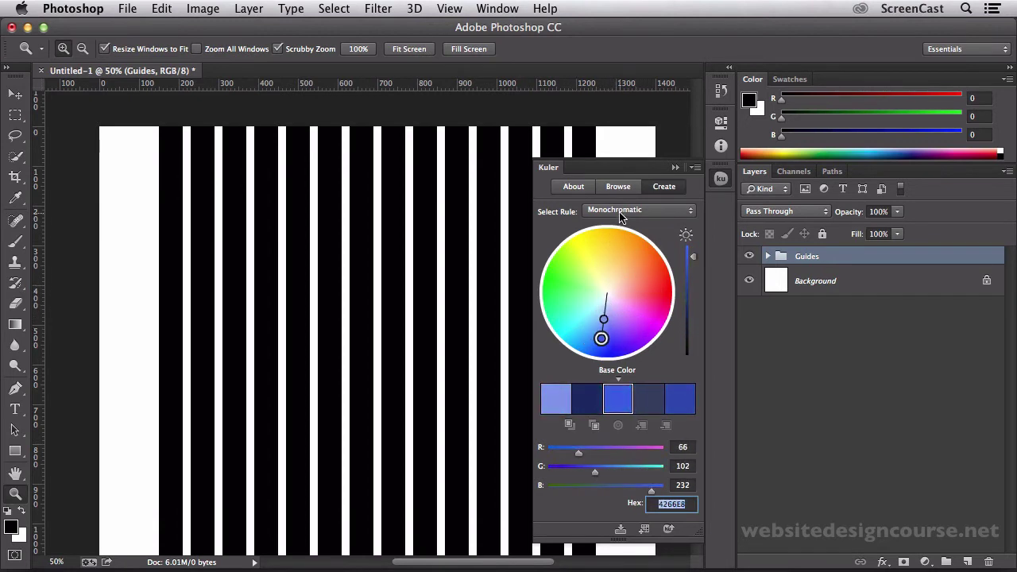
{"action": "left_click", "coordinate": [621, 212]}
{"action": "left_click", "coordinate": [618, 262]}
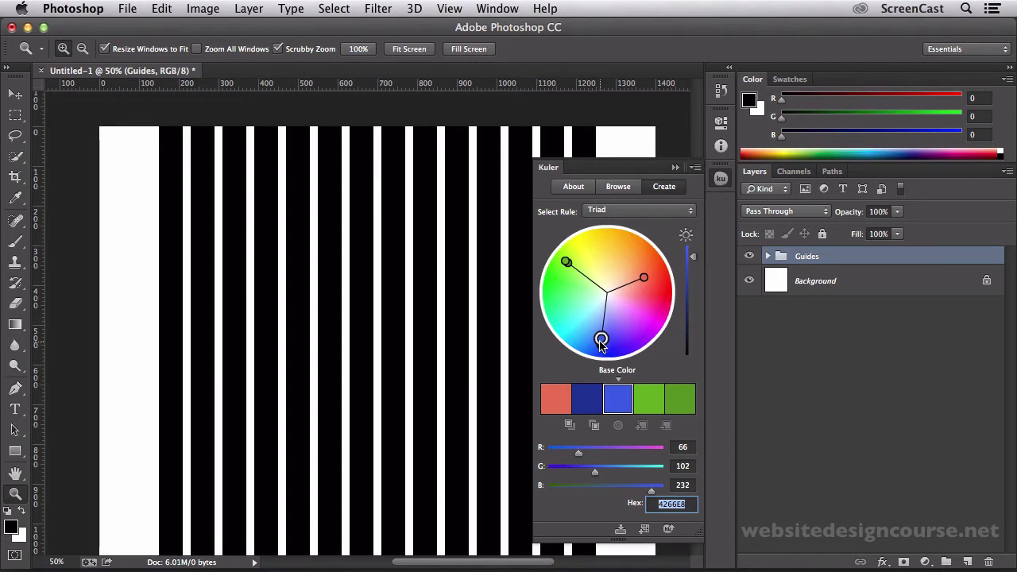
{"action": "mouse_move", "coordinate": [602, 340]}
{"action": "left_mouse_down"}
{"action": "mouse_move", "coordinate": [551, 294]}
{"action": "mouse_move", "coordinate": [555, 304]}
{"action": "mouse_move", "coordinate": [561, 264]}
{"action": "mouse_move", "coordinate": [566, 310]}
{"action": "mouse_move", "coordinate": [626, 329]}
{"action": "mouse_move", "coordinate": [650, 313]}
{"action": "mouse_move", "coordinate": [644, 270]}
{"action": "mouse_move", "coordinate": [626, 272]}
{"action": "mouse_move", "coordinate": [645, 292]}
{"action": "mouse_move", "coordinate": [627, 323]}
{"action": "mouse_move", "coordinate": [589, 334]}
{"action": "left_mouse_up"}
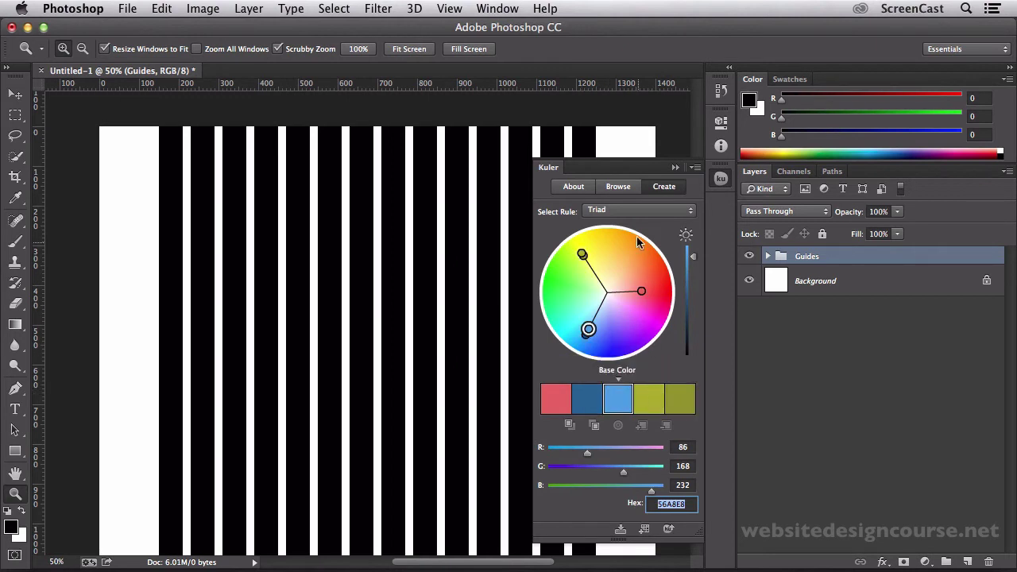
{"action": "left_click", "coordinate": [623, 211]}
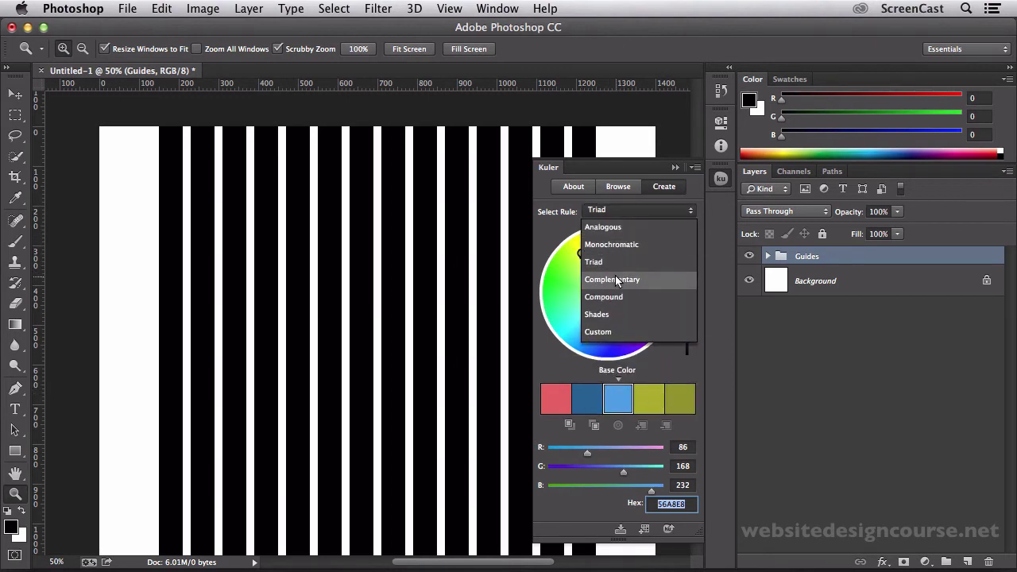
Switch the Kuler rule to Complementary and move its base colour toward blue-violet.
{"action": "left_click", "coordinate": [615, 279]}
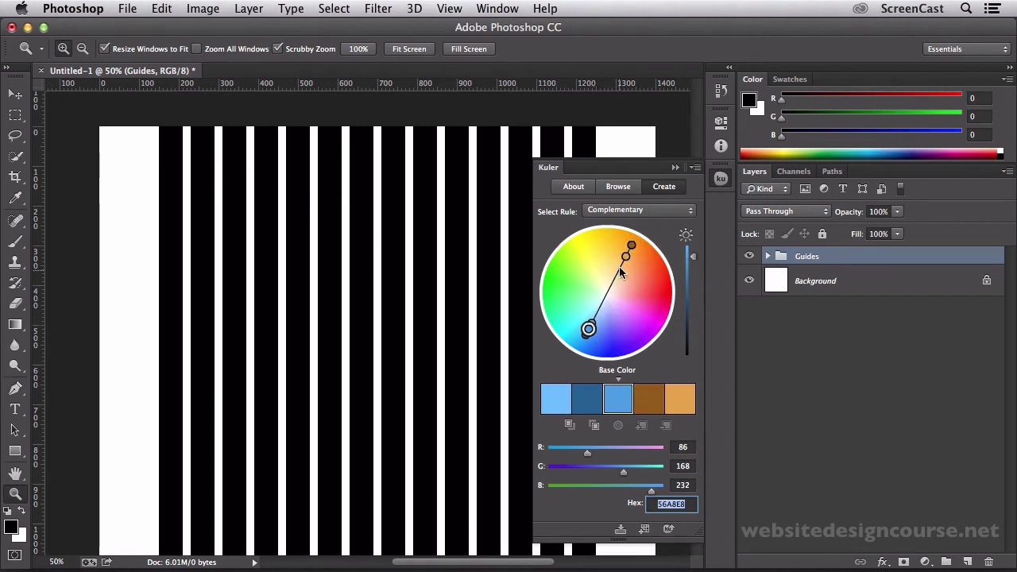
{"action": "mouse_move", "coordinate": [588, 333]}
{"action": "left_mouse_down"}
{"action": "mouse_move", "coordinate": [652, 313]}
{"action": "mouse_move", "coordinate": [657, 284]}
{"action": "mouse_move", "coordinate": [595, 266]}
{"action": "mouse_move", "coordinate": [580, 279]}
{"action": "mouse_move", "coordinate": [580, 321]}
{"action": "left_mouse_up"}
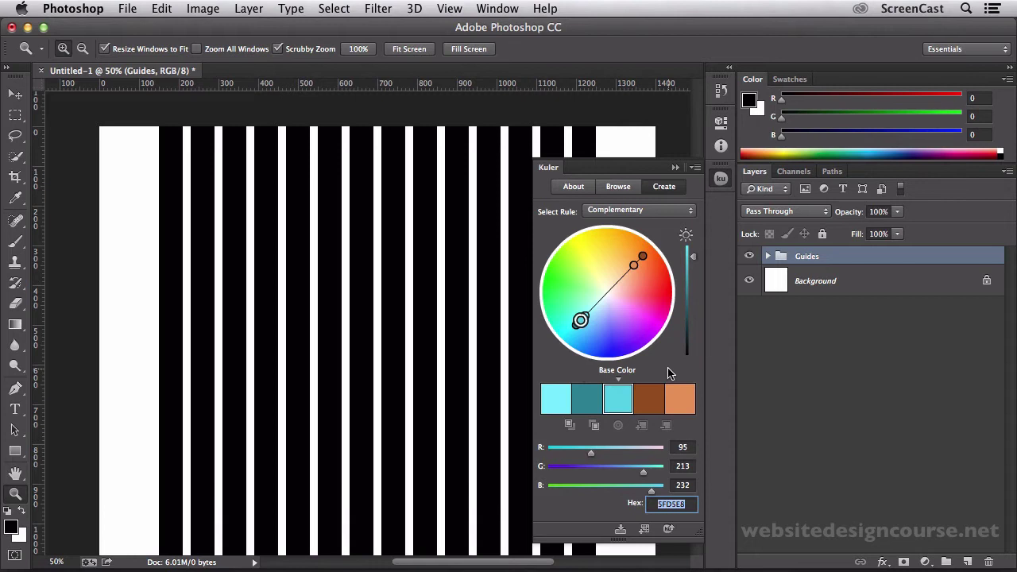
{"action": "mouse_move", "coordinate": [579, 321]}
{"action": "left_mouse_down"}
{"action": "mouse_move", "coordinate": [625, 337]}
{"action": "mouse_move", "coordinate": [608, 340]}
{"action": "left_mouse_up"}
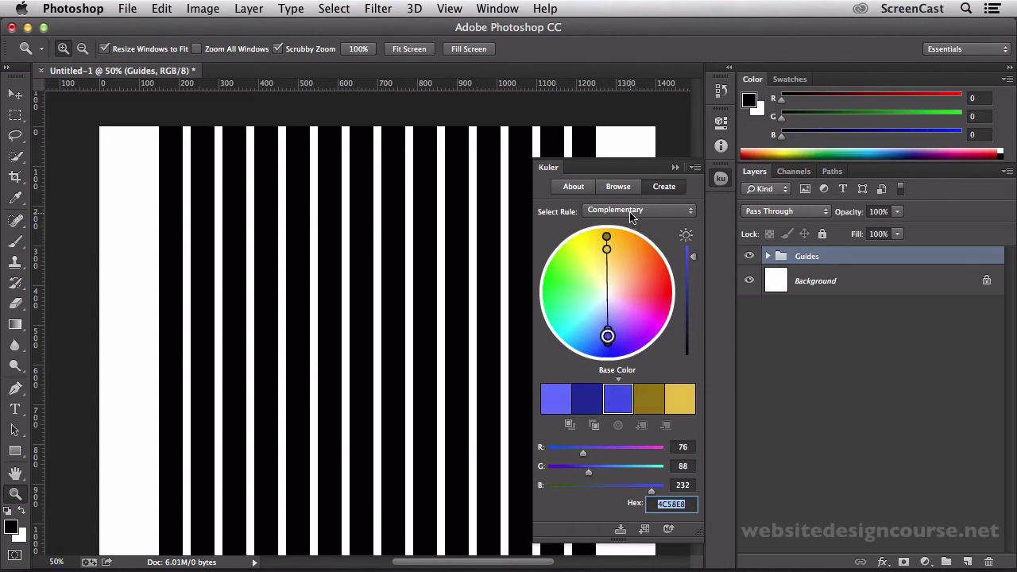
Try Compound and Shades, then choose Custom and pull out green, red and yellow colours.
{"action": "left_click", "coordinate": [632, 213]}
{"action": "left_click", "coordinate": [618, 299]}
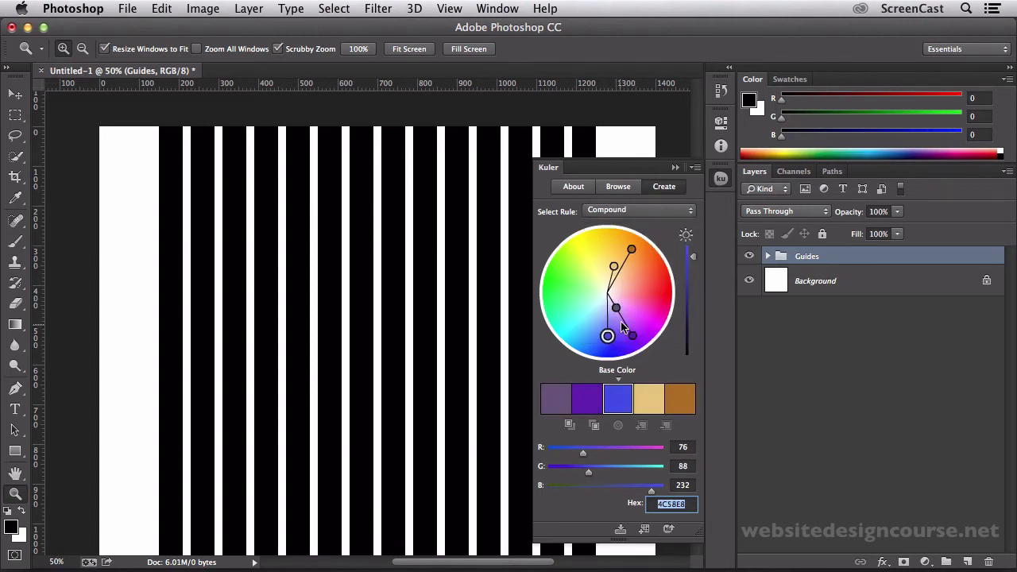
{"action": "left_click", "coordinate": [633, 213]}
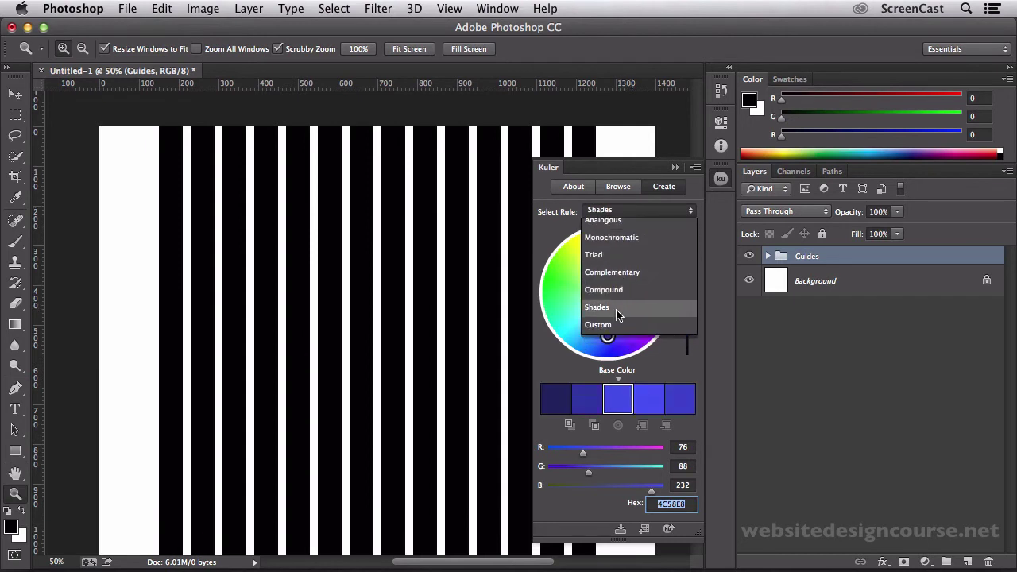
{"action": "left_click", "coordinate": [640, 312]}
{"action": "left_click", "coordinate": [618, 211]}
{"action": "left_click", "coordinate": [611, 332]}
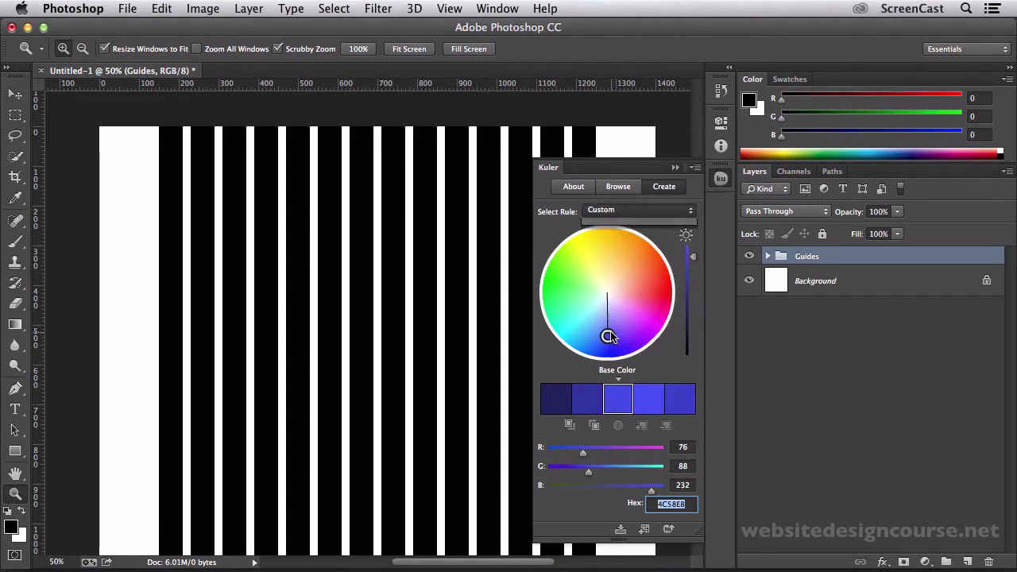
{"action": "mouse_move", "coordinate": [608, 336]}
{"action": "left_mouse_down"}
{"action": "mouse_move", "coordinate": [643, 288]}
{"action": "mouse_move", "coordinate": [593, 307]}
{"action": "mouse_move", "coordinate": [585, 286]}
{"action": "mouse_move", "coordinate": [576, 304]}
{"action": "left_mouse_up"}
{"action": "left_click_drag", "start_coordinate": [607, 337], "coordinate": [610, 256]}
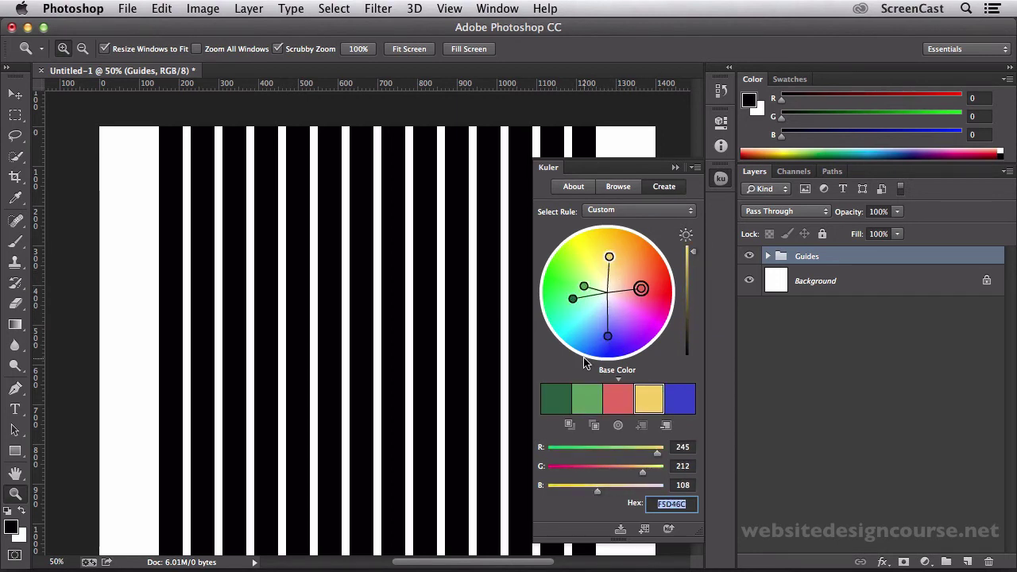
Switch to Safari and load kuler.adobe.com.
{"action": "mouse_move", "coordinate": [402, 566]}
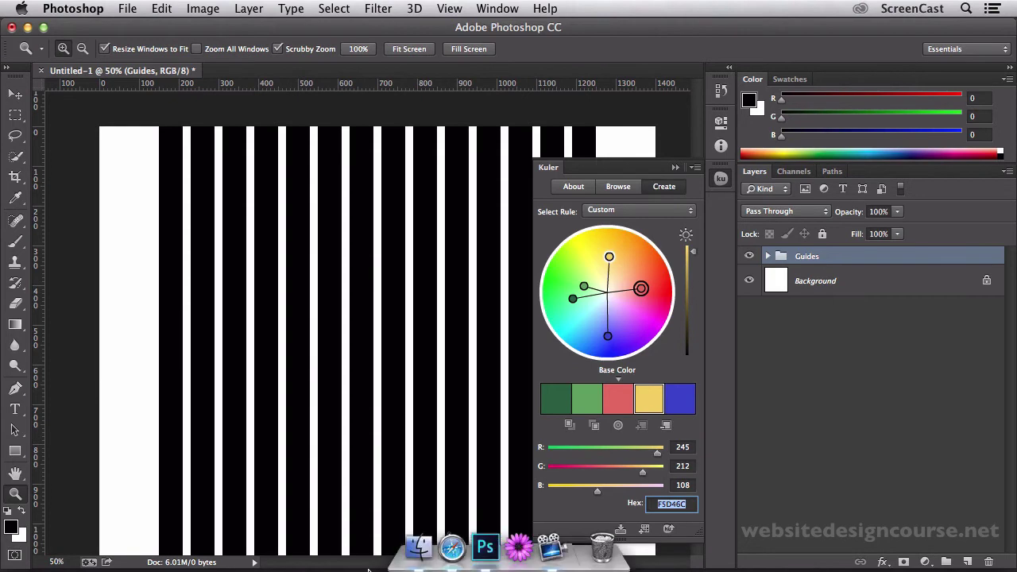
{"action": "left_click", "coordinate": [450, 549]}
{"action": "left_click", "coordinate": [304, 48]}
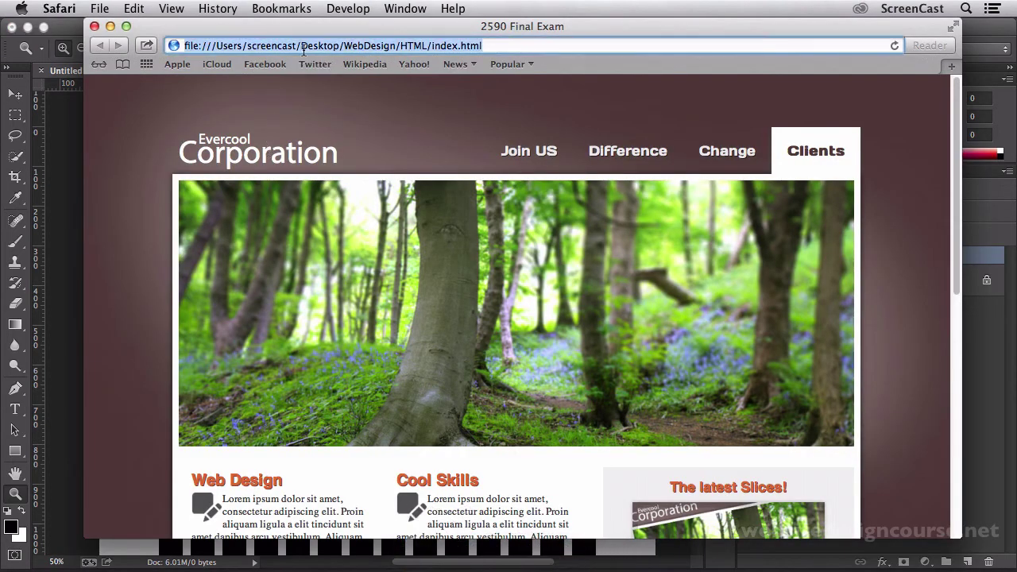
{"action": "type", "text": "kuler"}
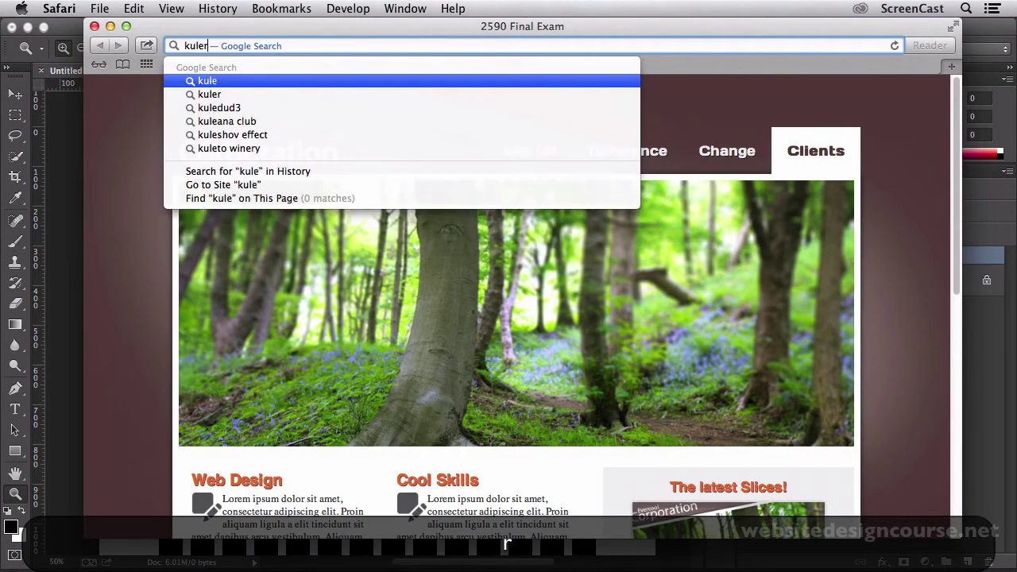
{"action": "type", "text": ".adobe.com"}
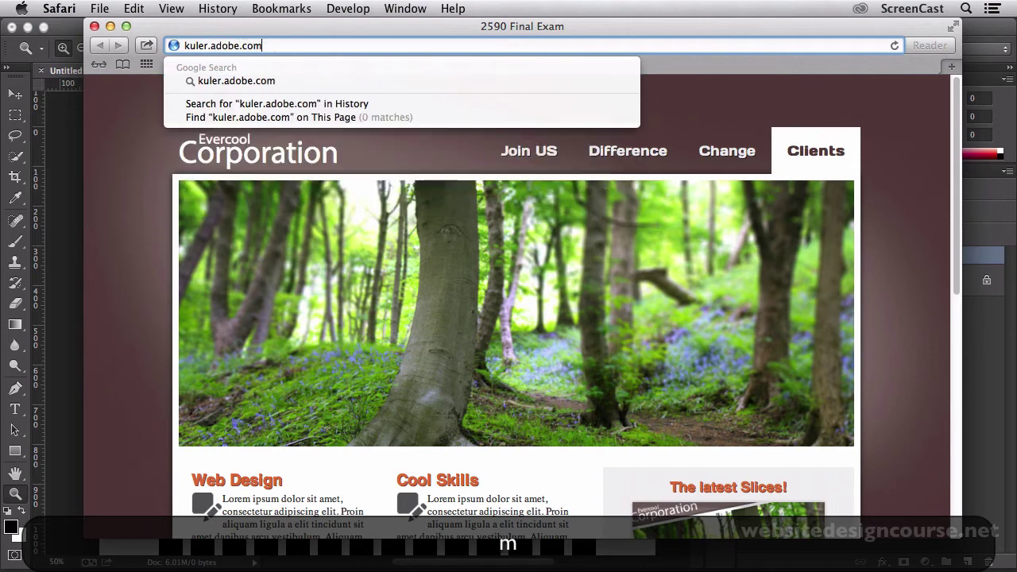
{"action": "key", "text": "Return"}
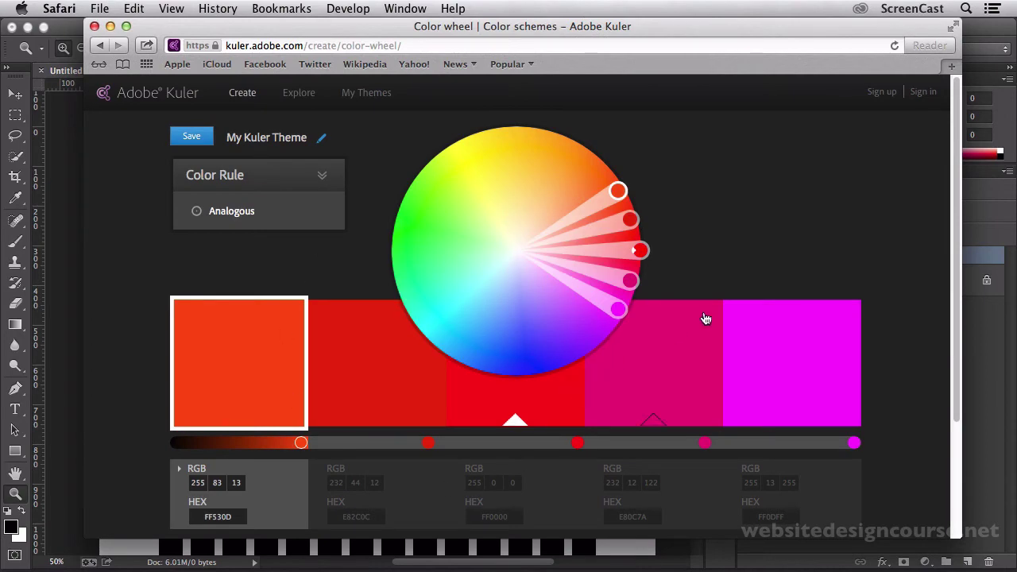
Experiment with the Kuler site's colour wheel and rule list, then go to the Explore themes page.
{"action": "scroll", "coordinate": [705, 318], "scroll_direction": "down", "scroll_amount": 3}
{"action": "scroll", "coordinate": [704, 316], "scroll_direction": "down", "scroll_amount": 2}
{"action": "scroll", "coordinate": [676, 298], "scroll_direction": "up", "scroll_amount": 5}
{"action": "left_click_drag", "start_coordinate": [640, 249], "coordinate": [499, 322]}
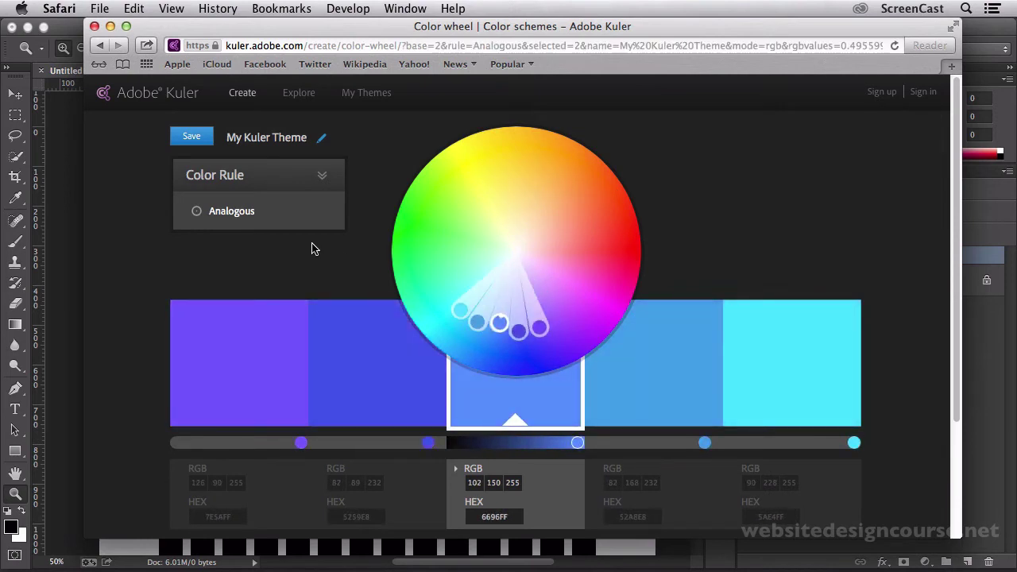
{"action": "left_click", "coordinate": [282, 213]}
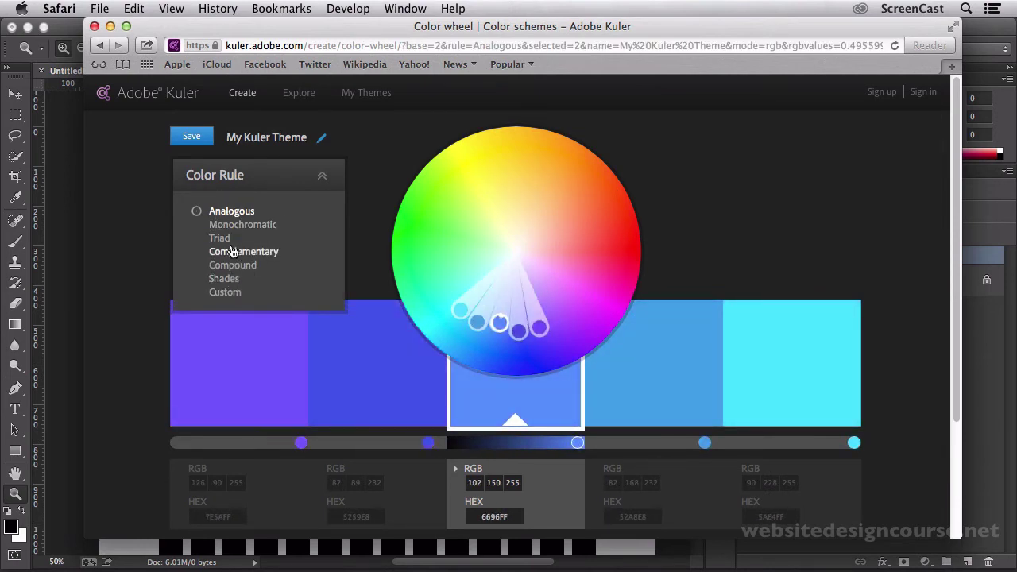
{"action": "left_click", "coordinate": [297, 95]}
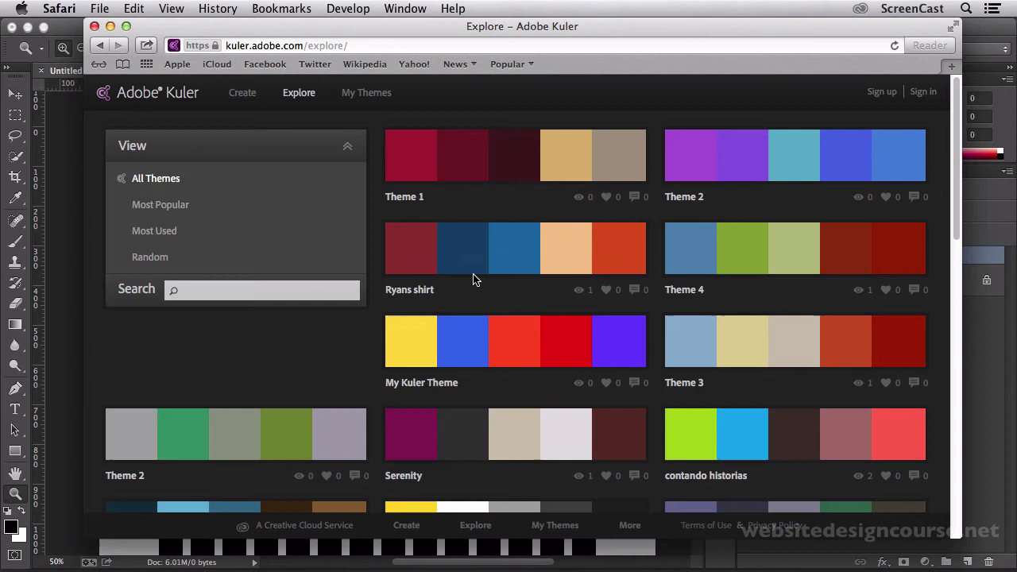
Return to the Kuler colour wheel creator and review its Color Rule list.
{"action": "mouse_move", "coordinate": [466, 264]}
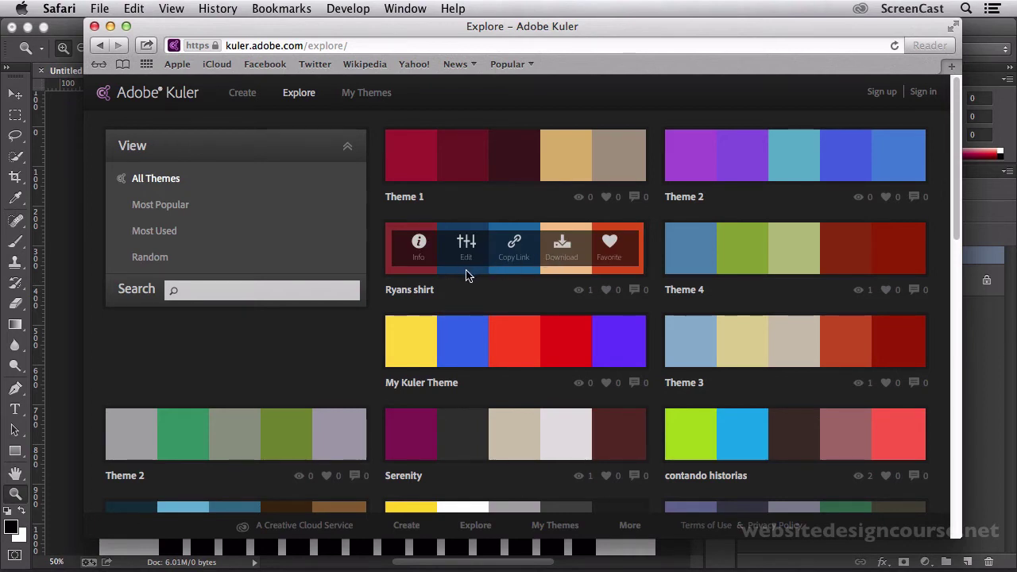
{"action": "left_click", "coordinate": [242, 93]}
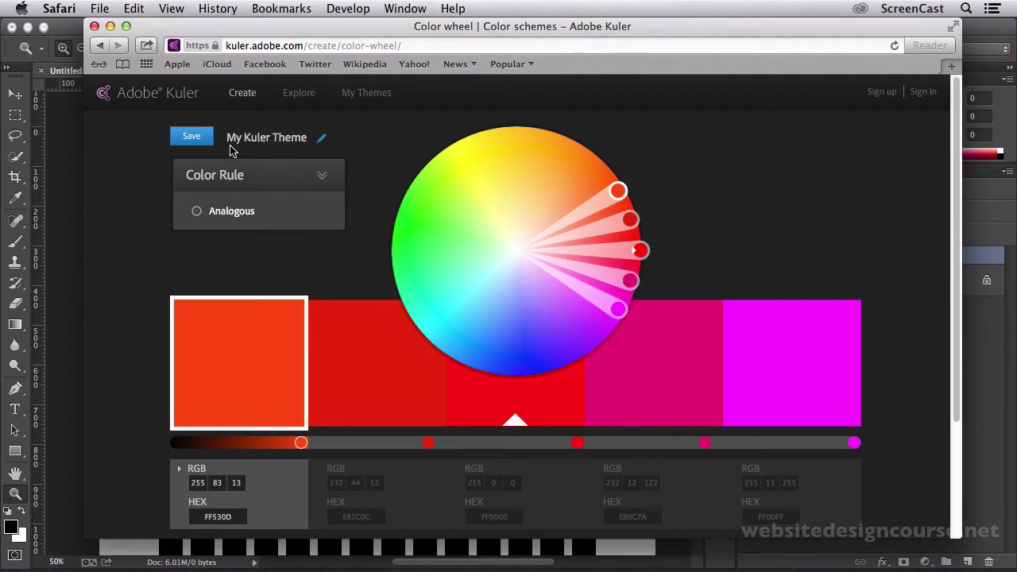
{"action": "left_click", "coordinate": [321, 176]}
{"action": "scroll", "coordinate": [318, 302], "scroll_direction": "down", "scroll_amount": 5}
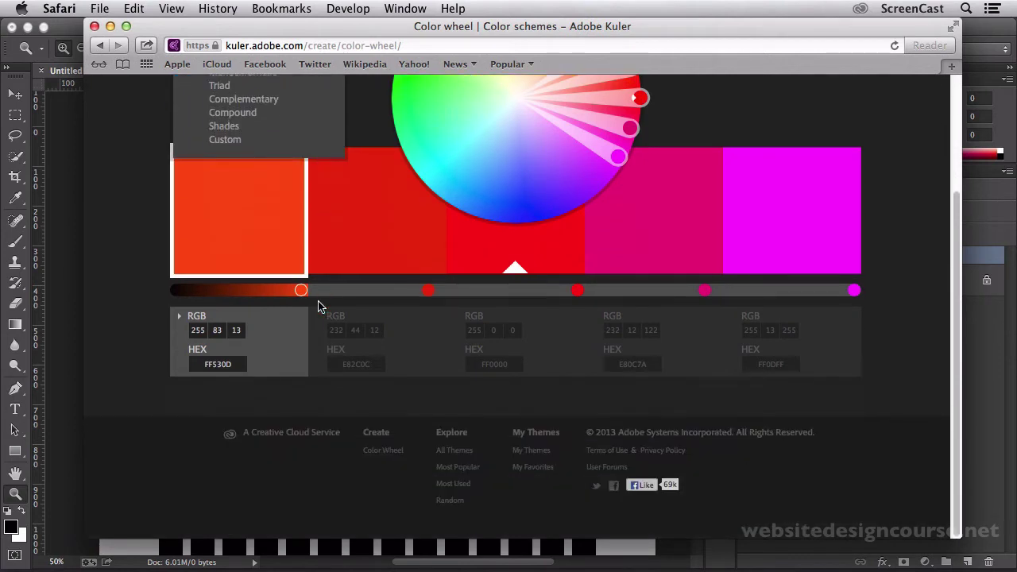
{"action": "left_click", "coordinate": [477, 332]}
Inspect the RGB and HEX values of the pure red FF0000 and pink fourth swatches.
{"action": "left_click", "coordinate": [495, 330]}
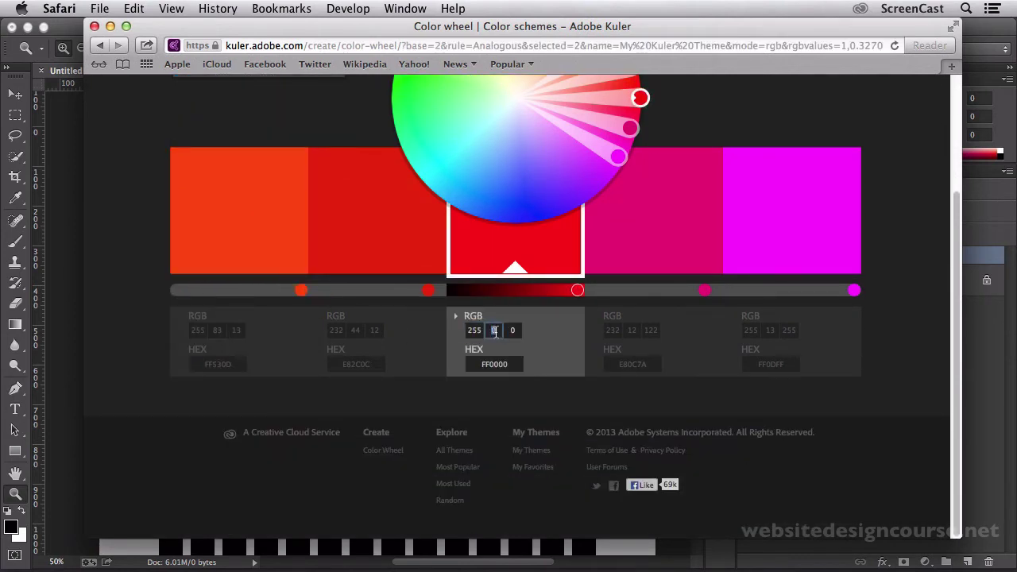
{"action": "left_click", "coordinate": [631, 364]}
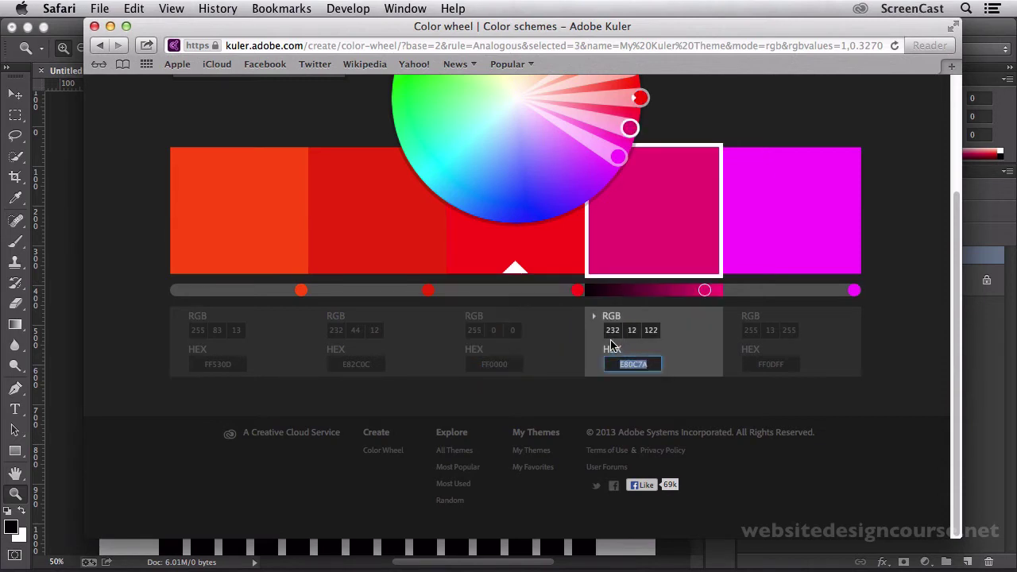
{"action": "left_click", "coordinate": [495, 364]}
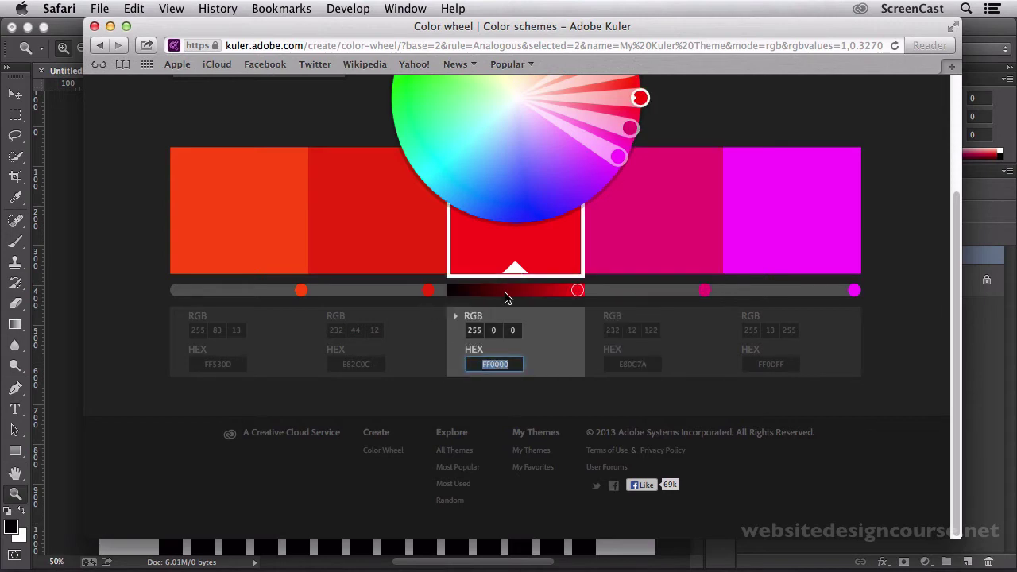
{"action": "scroll", "coordinate": [488, 326], "scroll_direction": "up", "scroll_amount": 2}
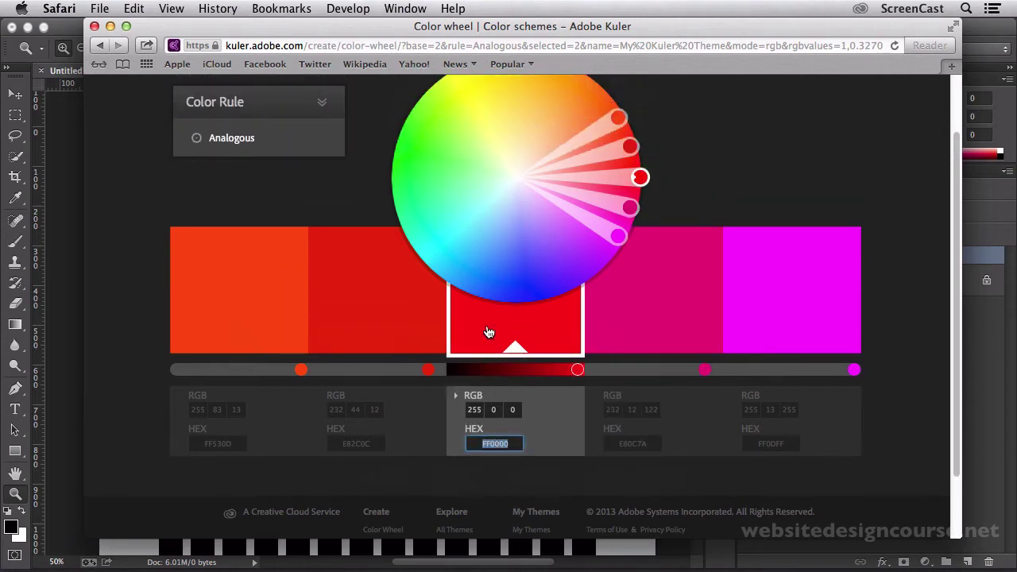
{"action": "scroll", "coordinate": [489, 332], "scroll_direction": "up", "scroll_amount": 2}
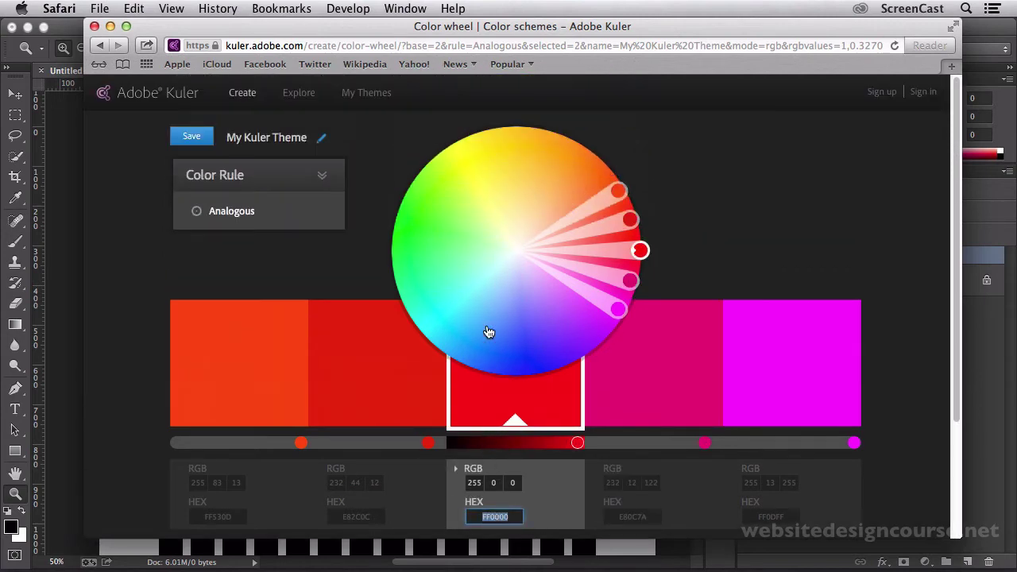
Load colorschemedesigner.com in Safari.
{"action": "left_click", "coordinate": [401, 45]}
{"action": "type", "text": "co"}
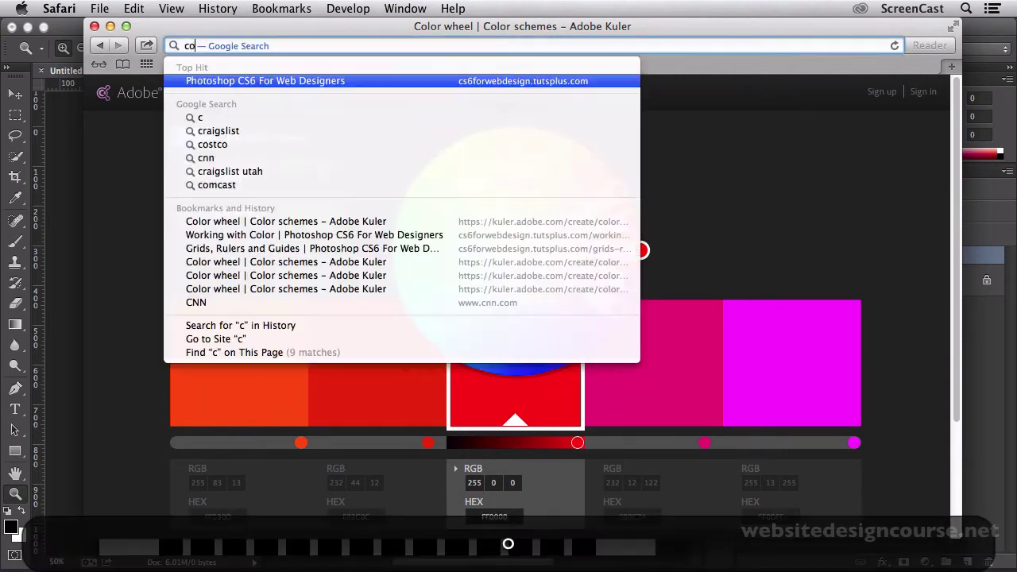
{"action": "type", "text": "lorschemedesigner."}
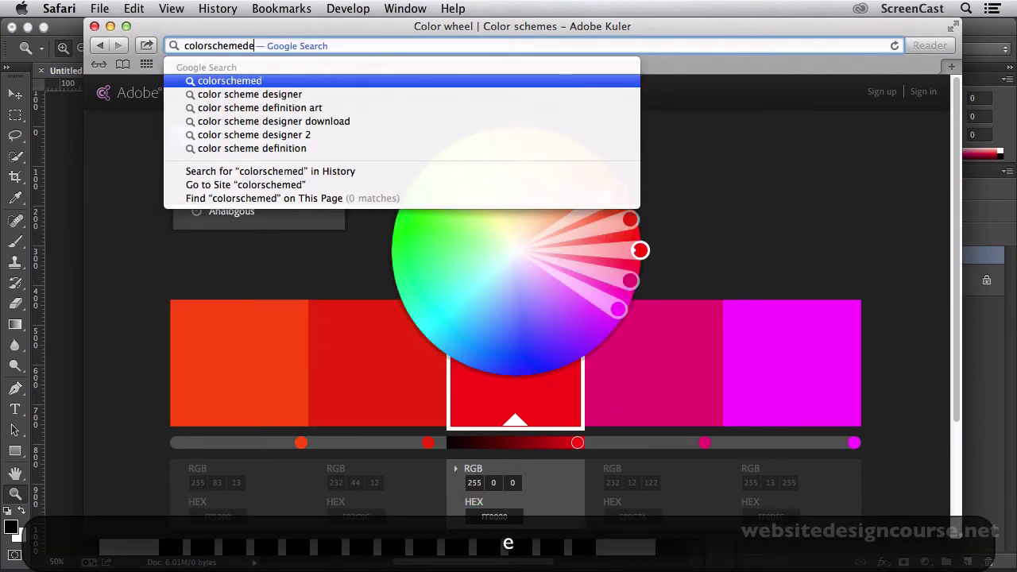
{"action": "type", "text": "com"}
{"action": "key", "text": "Return"}
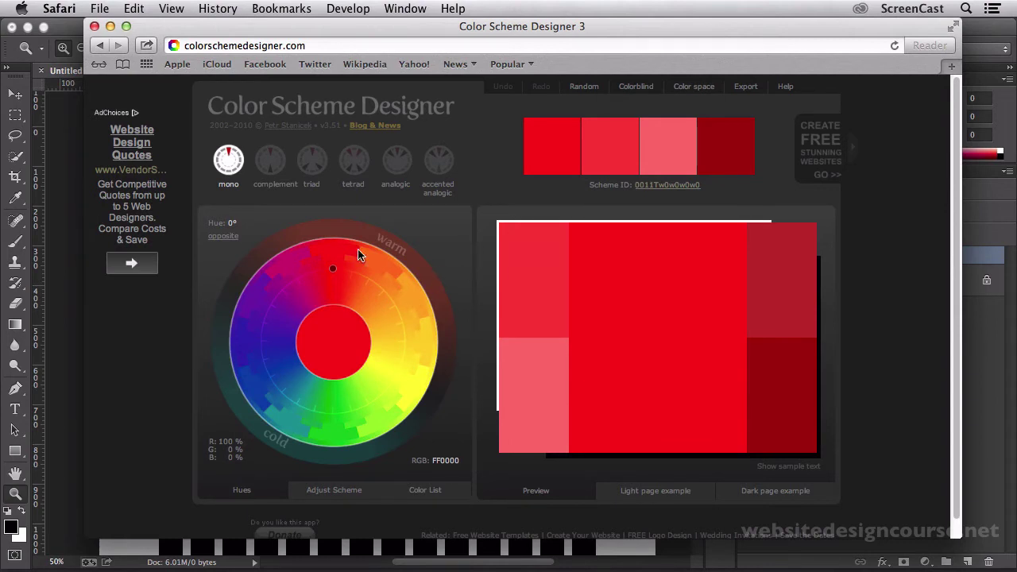
Try complementary and triad schemes, then settle on an analogic scheme widened to 85°.
{"action": "left_click", "coordinate": [271, 167]}
{"action": "left_click", "coordinate": [322, 170]}
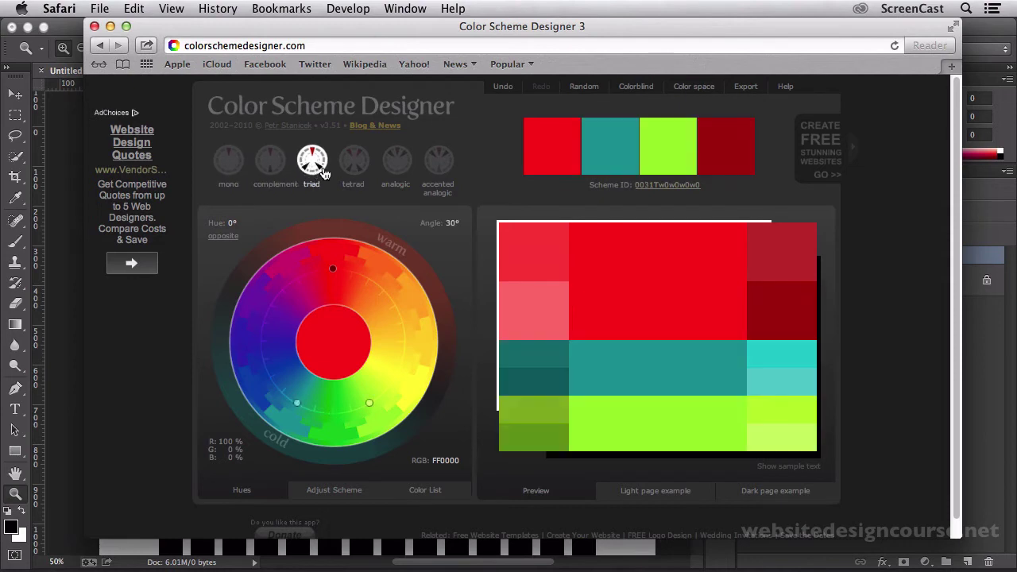
{"action": "left_click", "coordinate": [387, 170]}
{"action": "left_click_drag", "start_coordinate": [370, 279], "coordinate": [406, 335]}
Preview the scheme with protanopy colour blindness, then review the Export formats.
{"action": "left_click", "coordinate": [636, 87]}
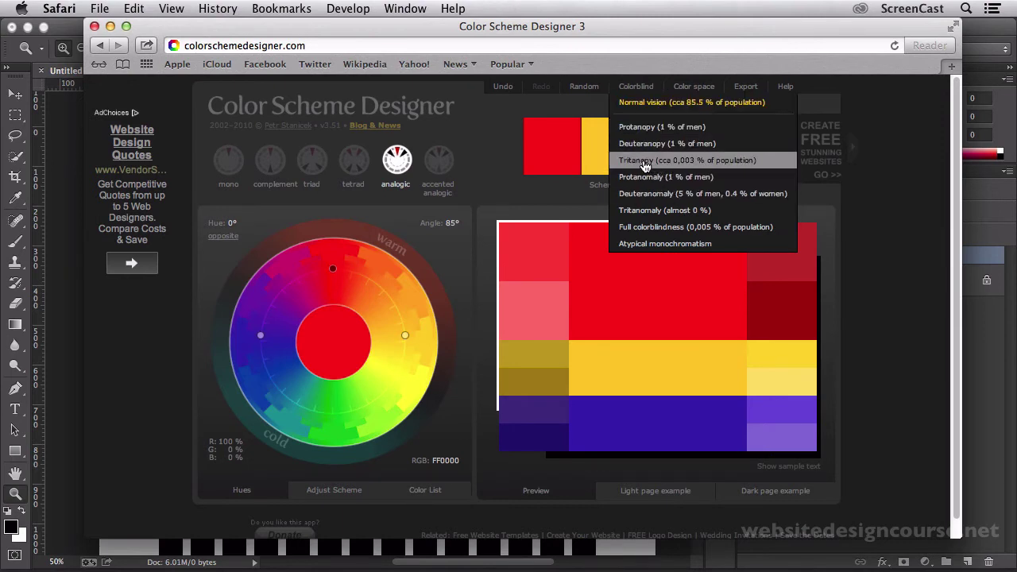
{"action": "left_click", "coordinate": [637, 129]}
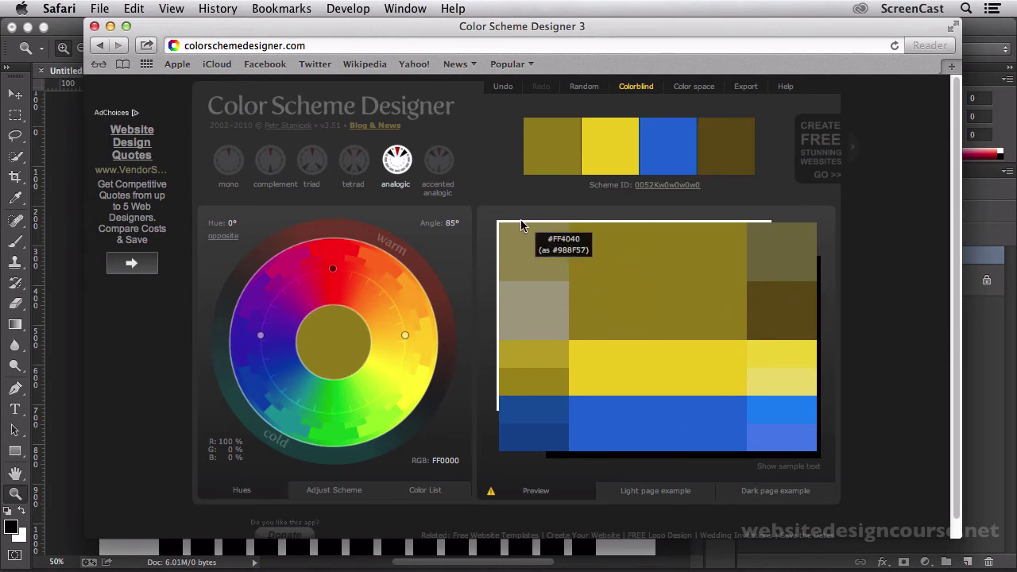
{"action": "left_click", "coordinate": [744, 87]}
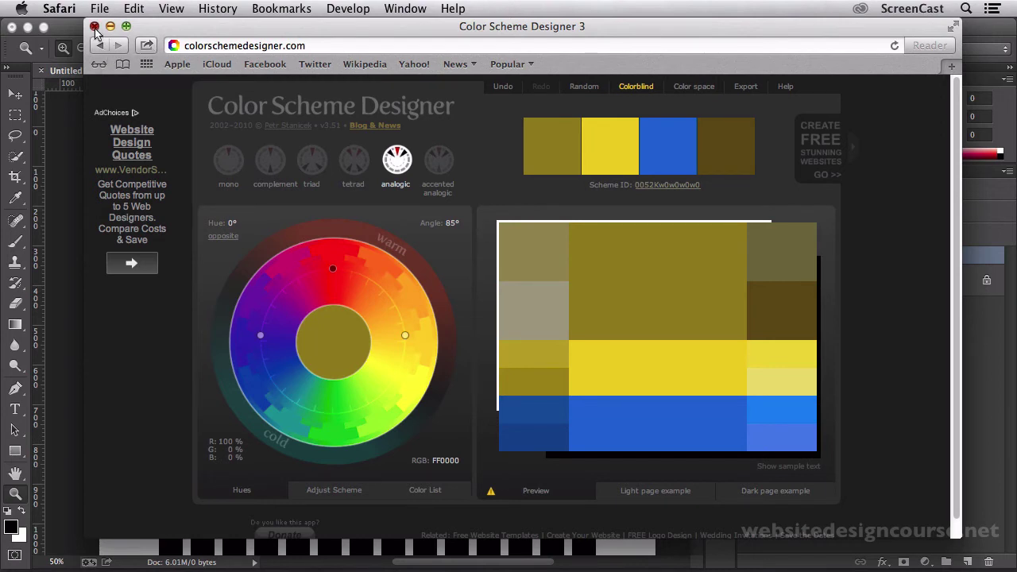
Close the browser and open WebDesign > DesignFiles > wdc_start.psd from Finder in Photoshop.
{"action": "left_click", "coordinate": [95, 28]}
{"action": "key", "text": "super+Tab"}
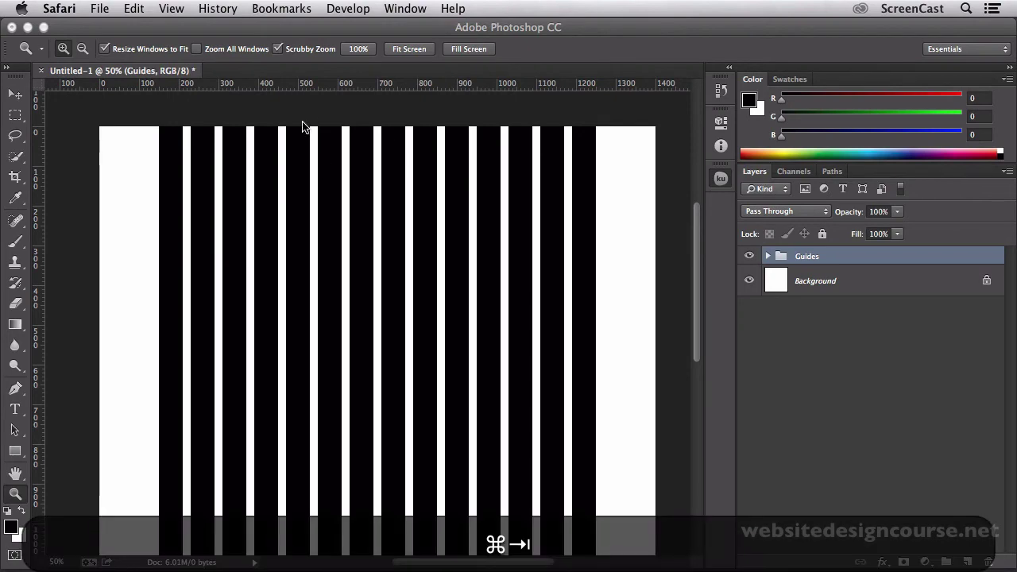
{"action": "left_click", "coordinate": [637, 265]}
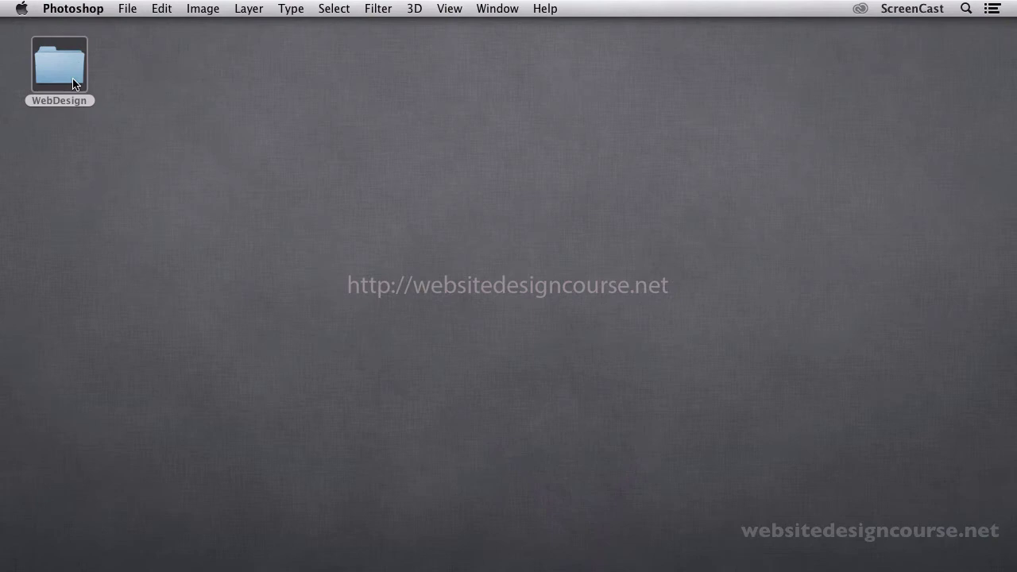
{"action": "double_click", "coordinate": [72, 78]}
{"action": "left_click", "coordinate": [352, 89]}
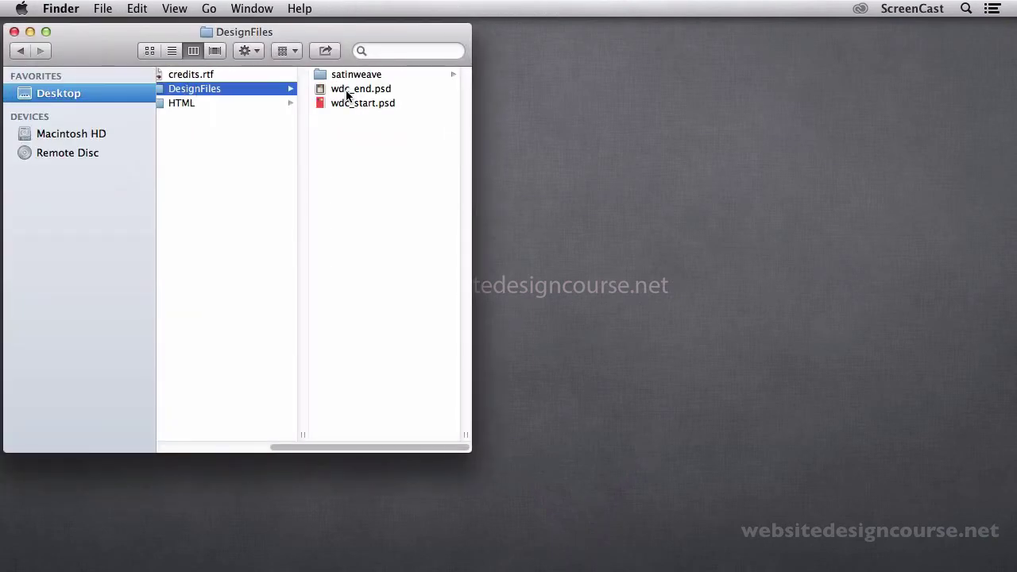
{"action": "double_click", "coordinate": [345, 104]}
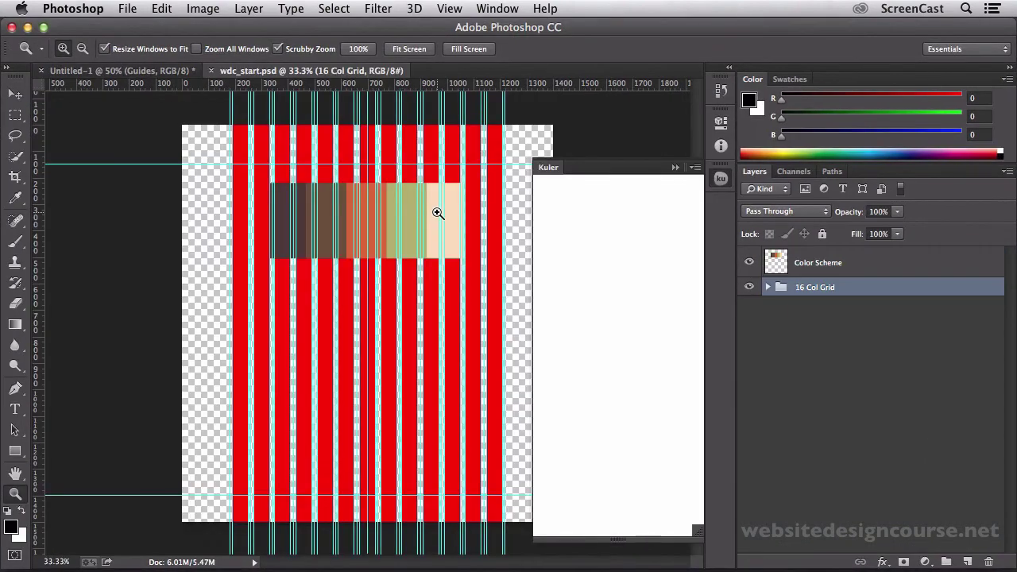
Collapse the Kuler panel, hide the 16 Col Grid group, and zoom in on the Color Scheme swatches.
{"action": "left_click", "coordinate": [723, 182]}
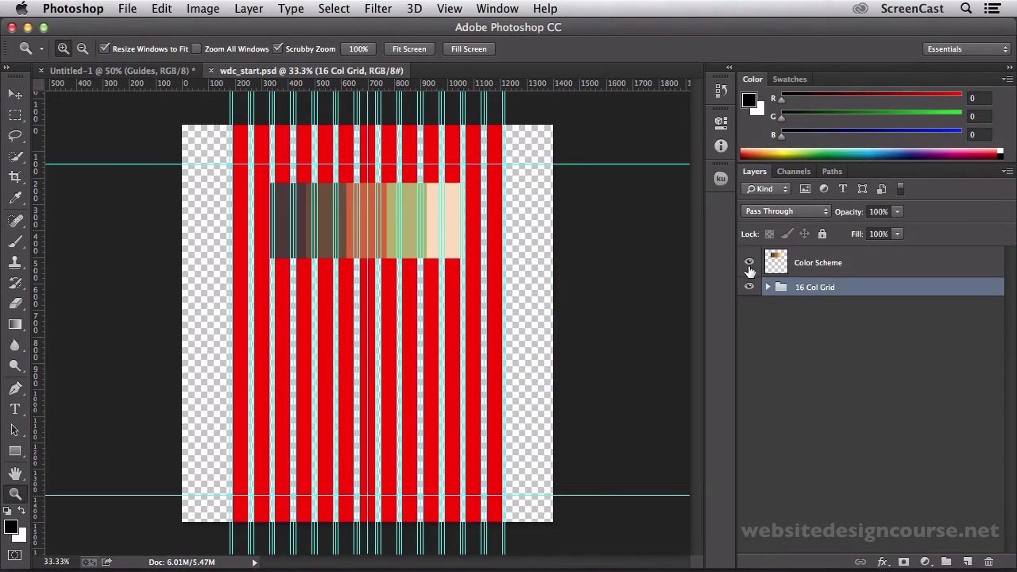
{"action": "left_click", "coordinate": [749, 287]}
{"action": "key", "text": "z"}
{"action": "left_click", "coordinate": [394, 233]}
{"action": "left_click", "coordinate": [394, 233]}
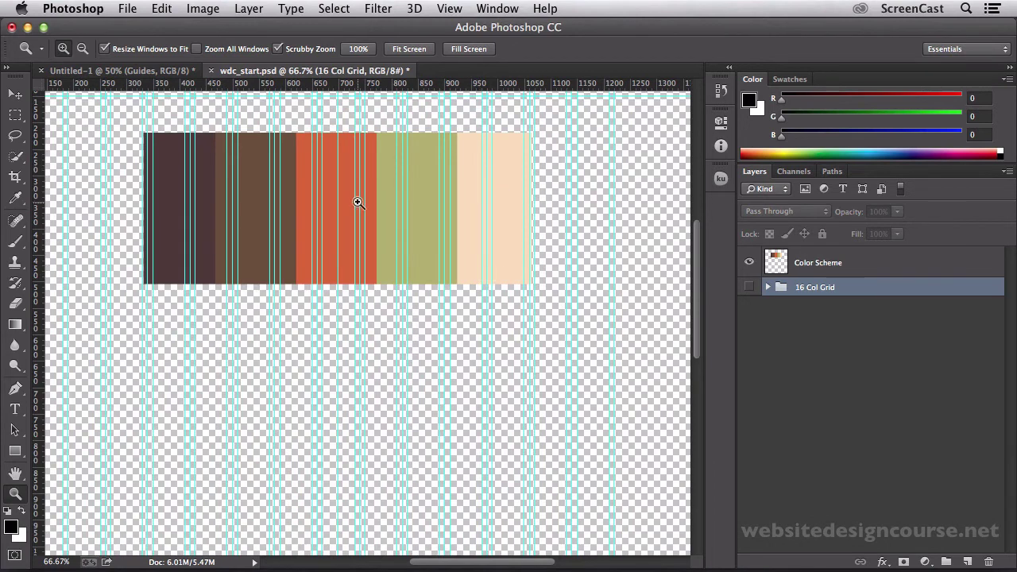
Bring Untitled-1 to the front, then load the Adobe Kuler site in a new Safari window.
{"action": "left_click", "coordinate": [140, 70]}
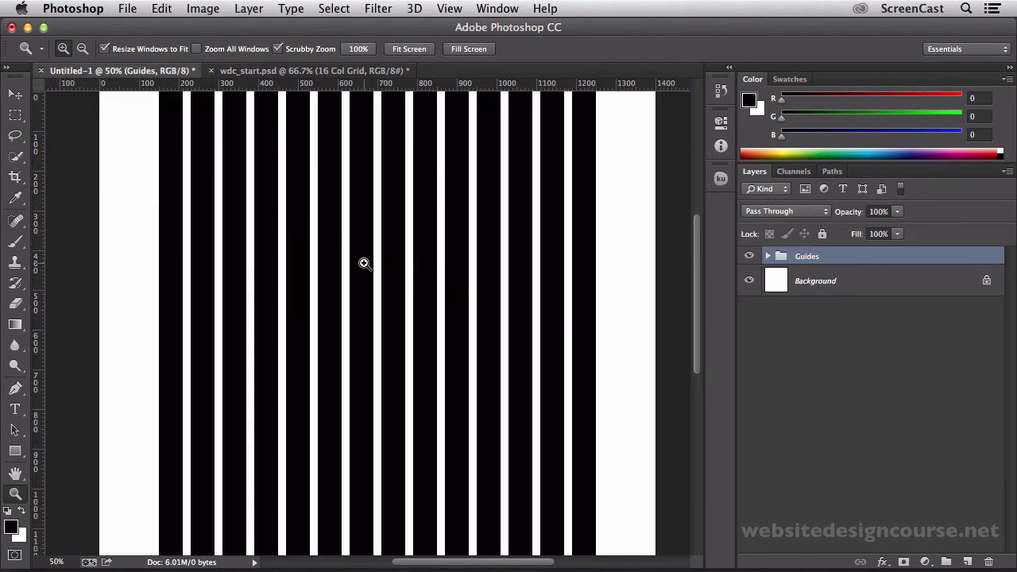
{"action": "key", "text": "super+Tab"}
{"action": "key", "text": "super+Tab"}
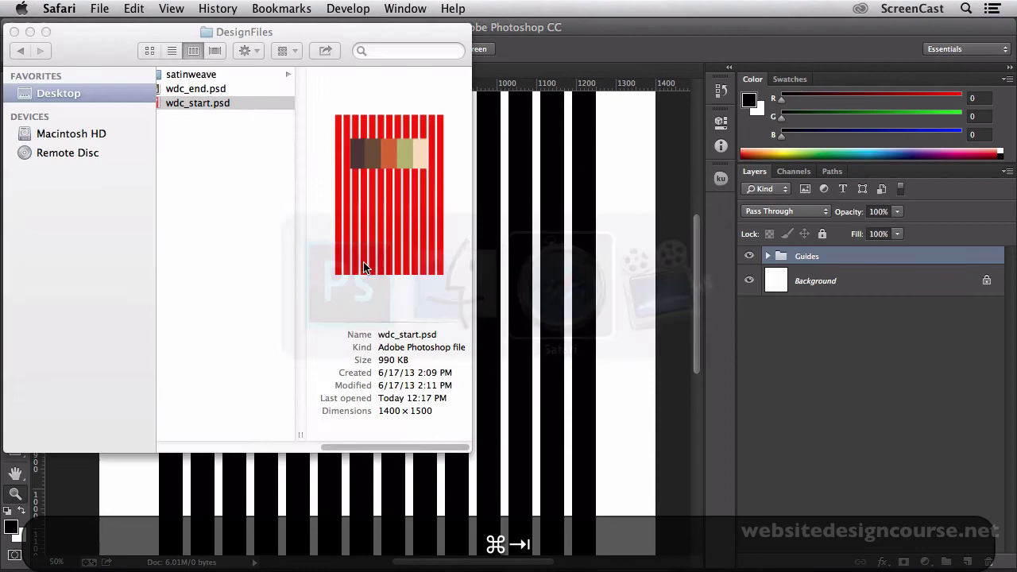
{"action": "key", "text": "super+Tab"}
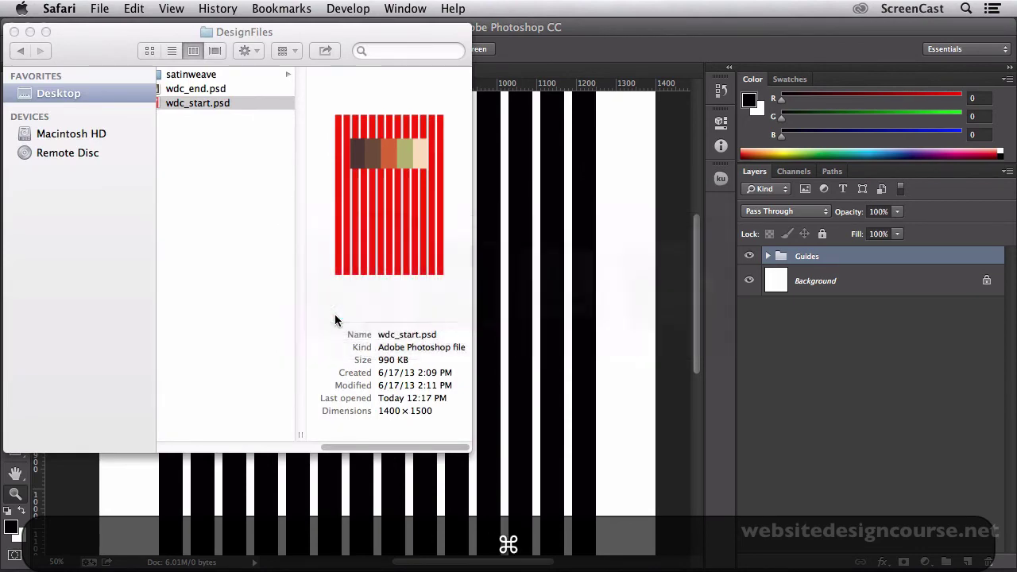
{"action": "key", "text": "super+n"}
{"action": "key", "text": "super+l"}
{"action": "key", "text": "Tab"}
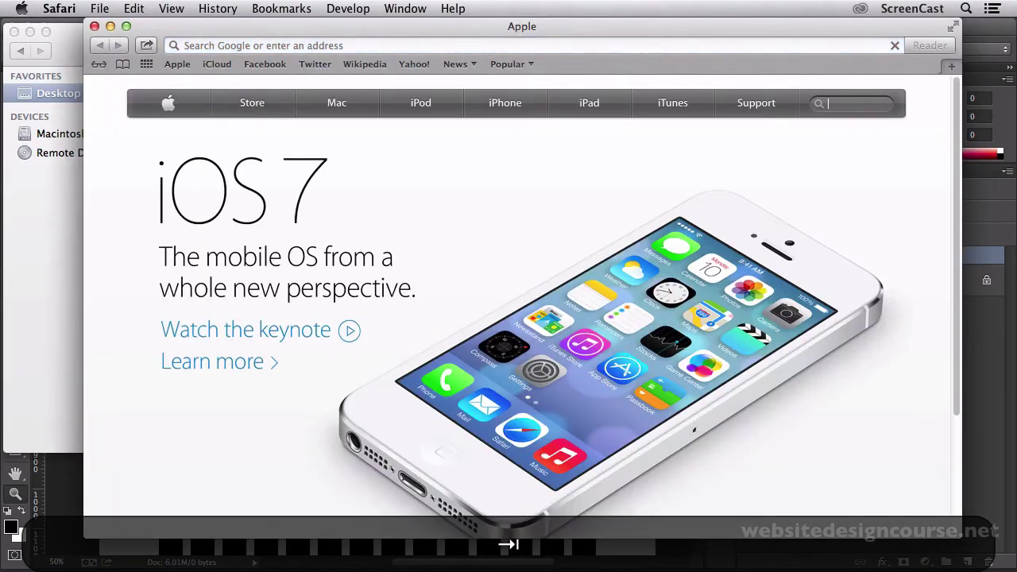
{"action": "key", "text": "super+l"}
{"action": "type", "text": "j"}
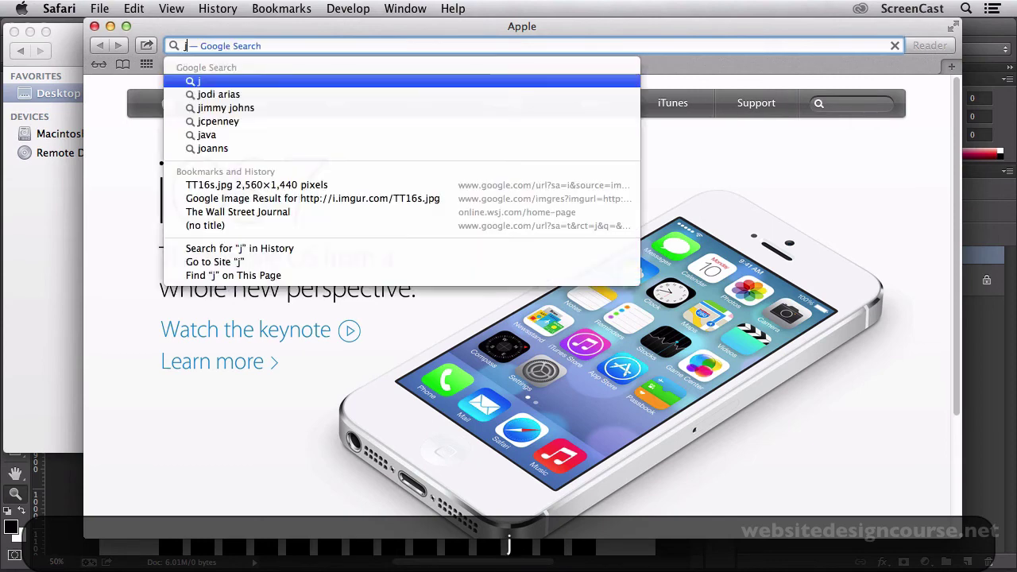
{"action": "key", "text": "BackSpace"}
{"action": "type", "text": "kuler.adobe.com"}
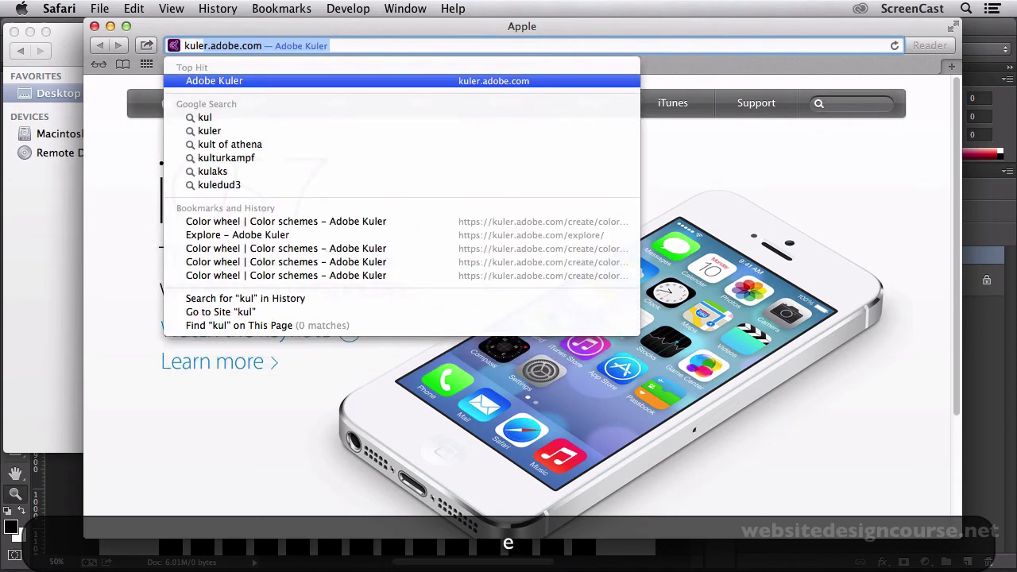
{"action": "key", "text": "Return"}
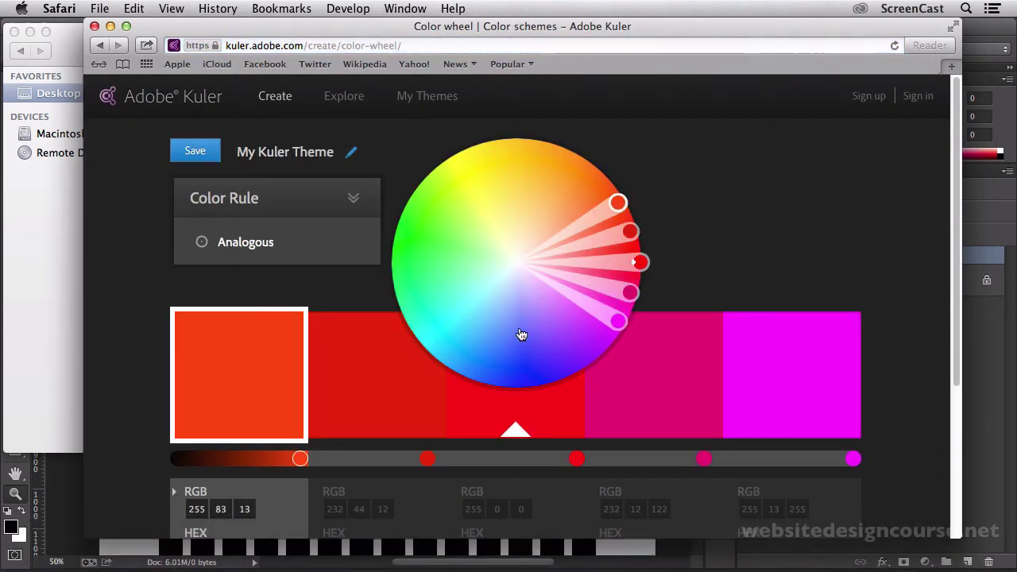
Scroll to the Kuler theme and screenshot the region holding its five colour swatches.
{"action": "scroll", "coordinate": [509, 354], "scroll_direction": "down", "scroll_amount": 1}
{"action": "scroll", "coordinate": [511, 354], "scroll_direction": "down", "scroll_amount": 3}
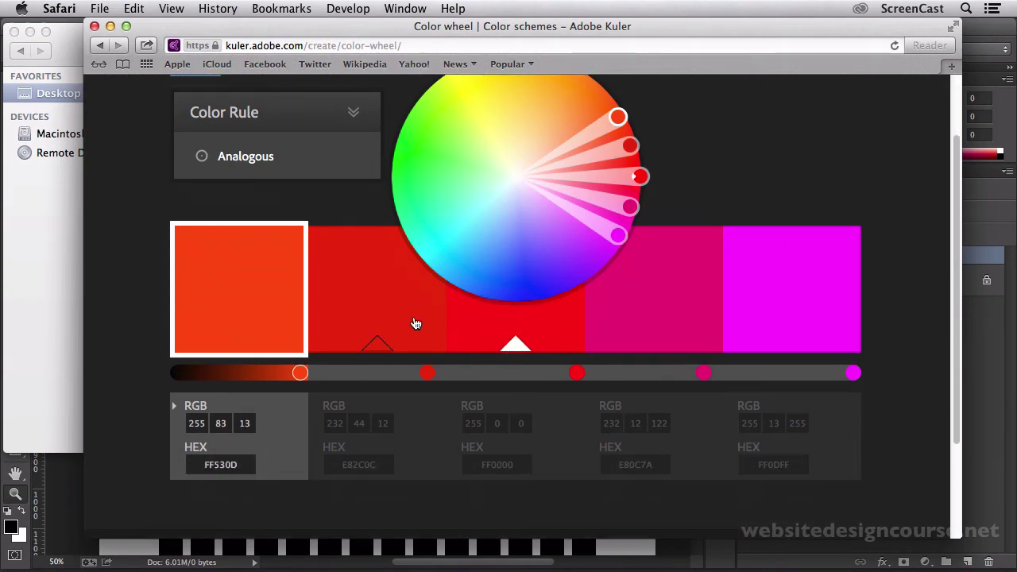
{"action": "key", "text": "shift+super"}
{"action": "key", "text": "shift+super+3"}
{"action": "key", "text": "shift+super"}
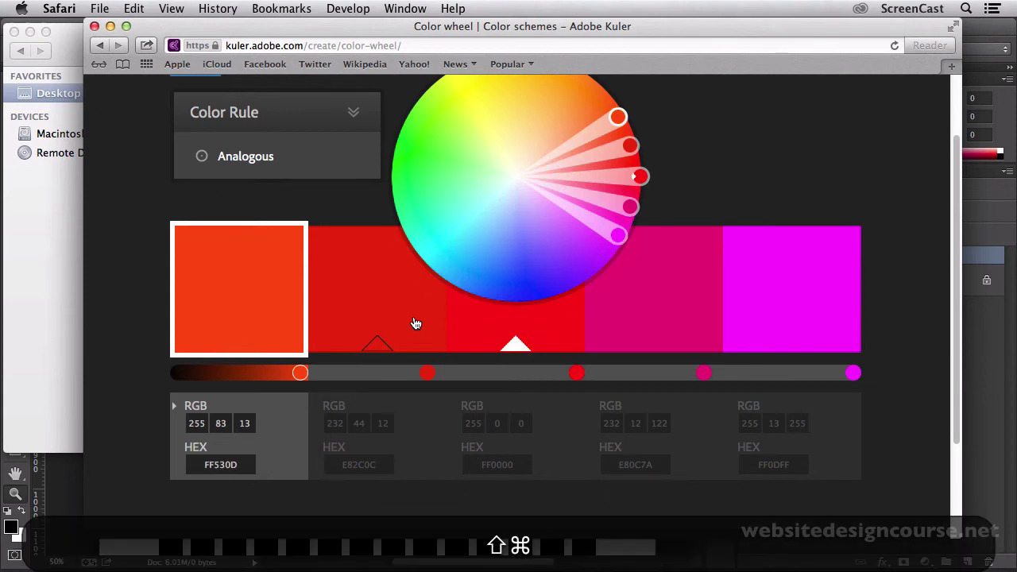
{"action": "key", "text": "shift+super+4"}
{"action": "left_click_drag", "start_coordinate": [174, 282], "coordinate": [863, 353]}
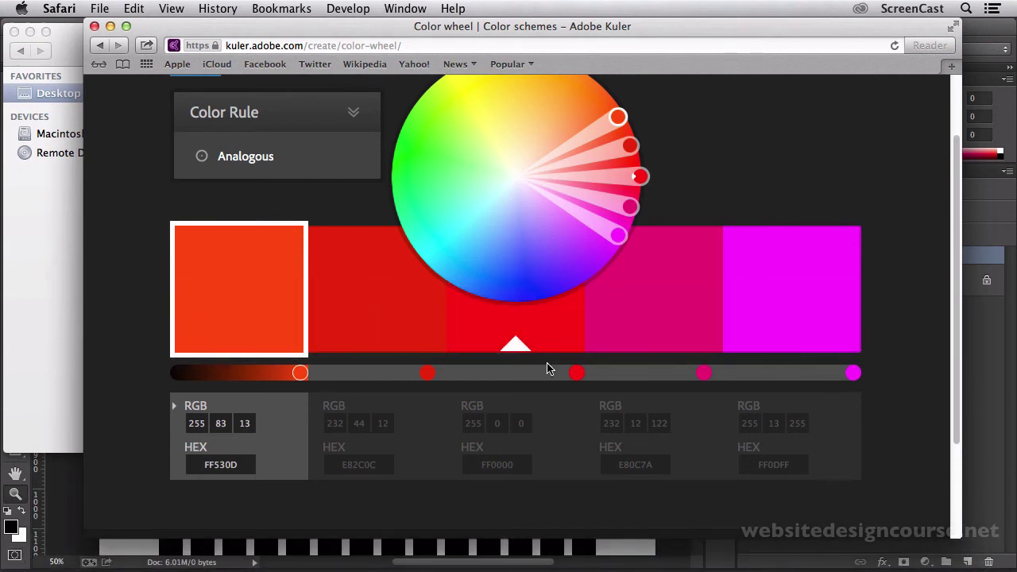
Place the 12.18.17 PM Desktop screenshot into wdc_start.psd, commit it, and hide its layer.
{"action": "key", "text": "super+Tab"}
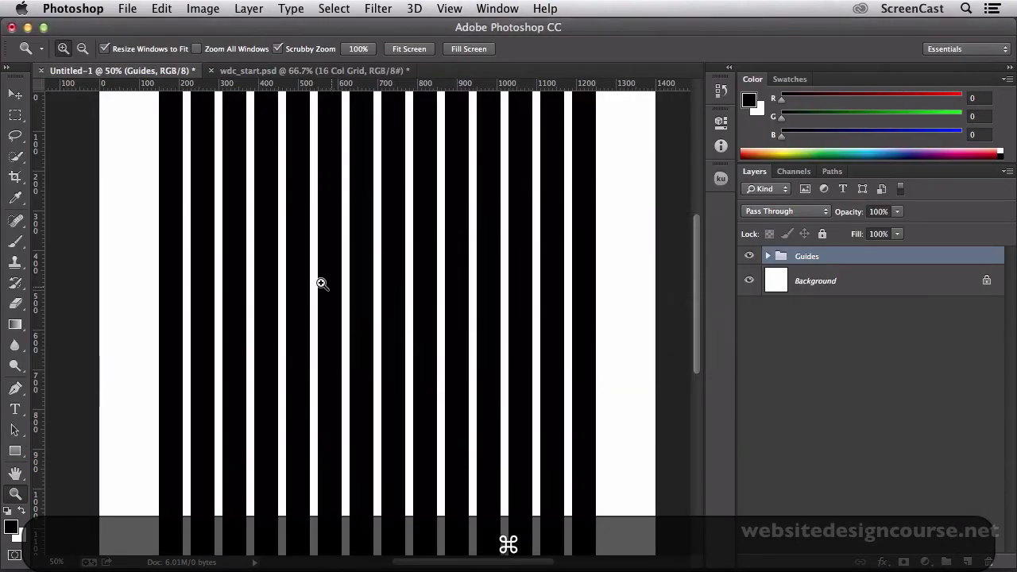
{"action": "left_click", "coordinate": [258, 73]}
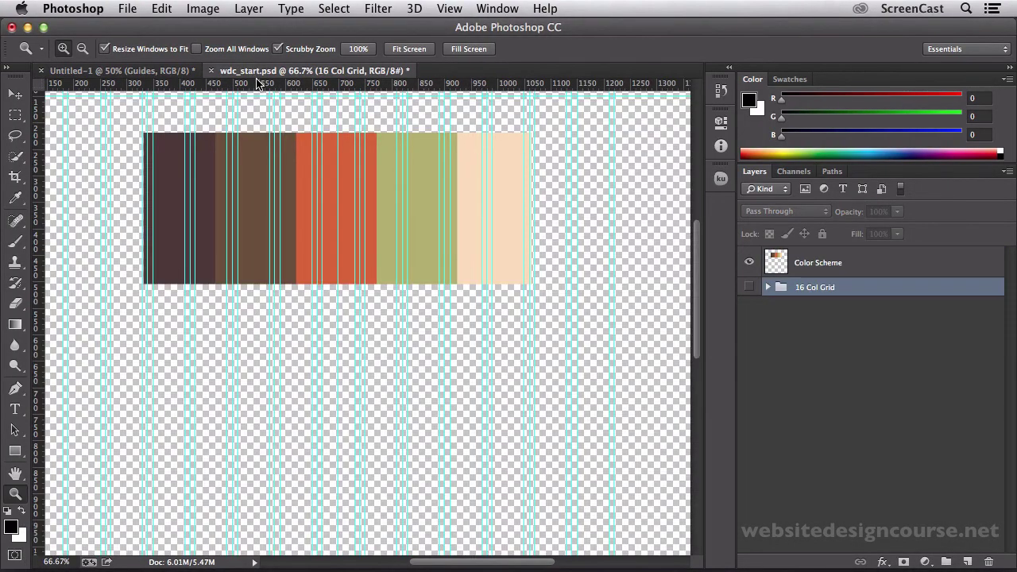
{"action": "left_click", "coordinate": [128, 8]}
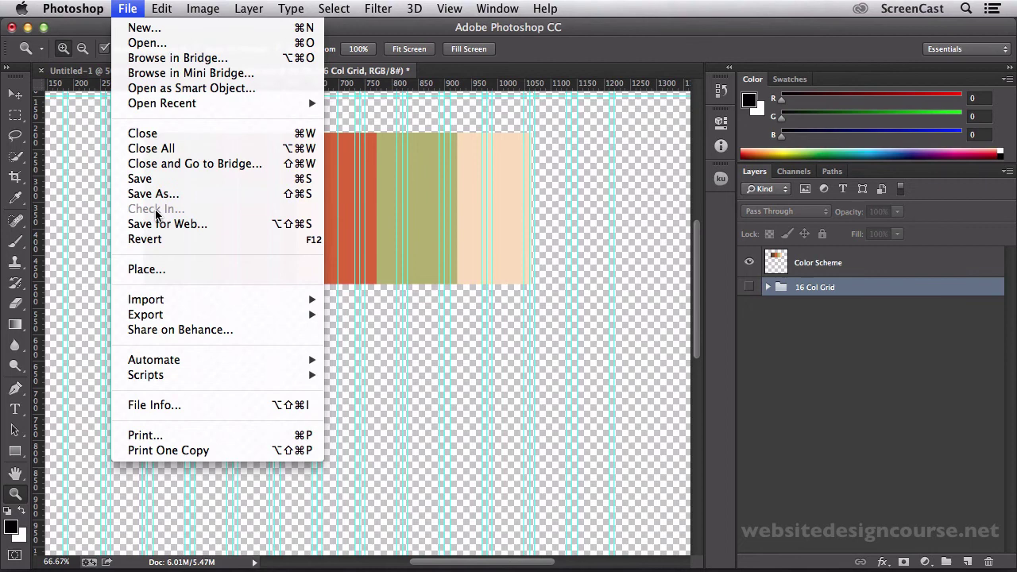
{"action": "left_click", "coordinate": [148, 267]}
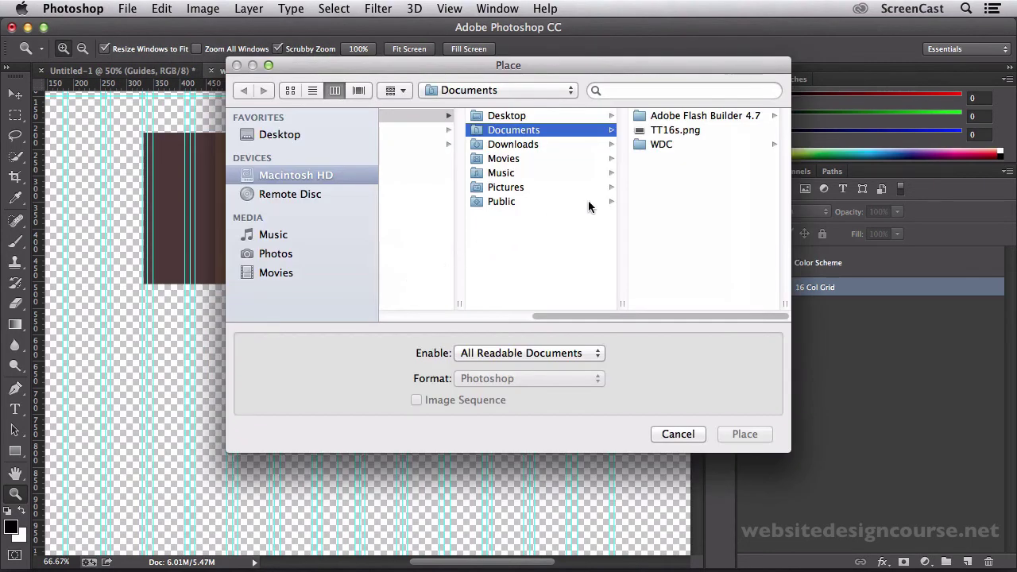
{"action": "left_click", "coordinate": [274, 136]}
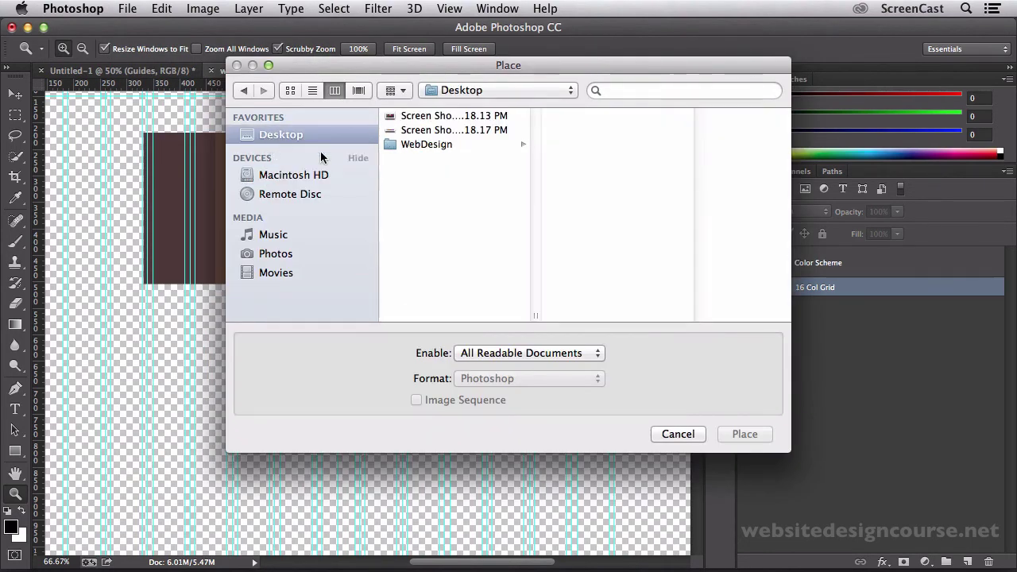
{"action": "left_click", "coordinate": [453, 131]}
{"action": "left_click", "coordinate": [725, 431]}
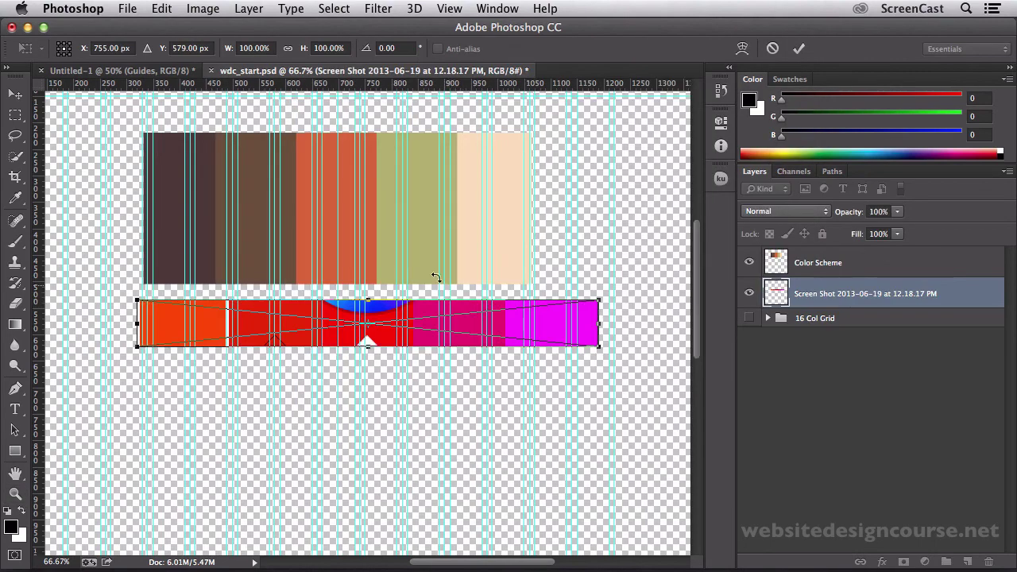
{"action": "key", "text": "super+Return"}
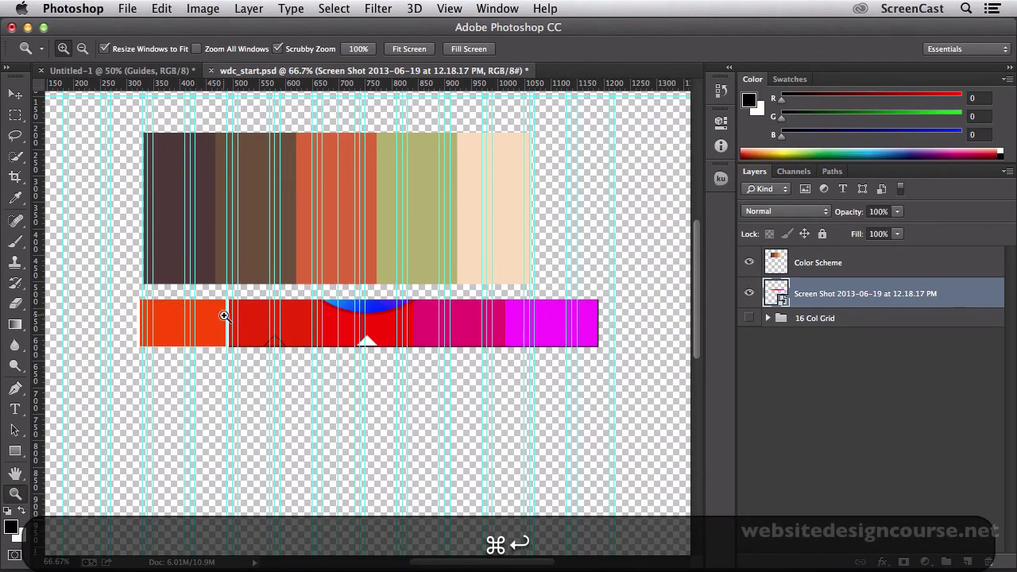
{"action": "left_click", "coordinate": [749, 294]}
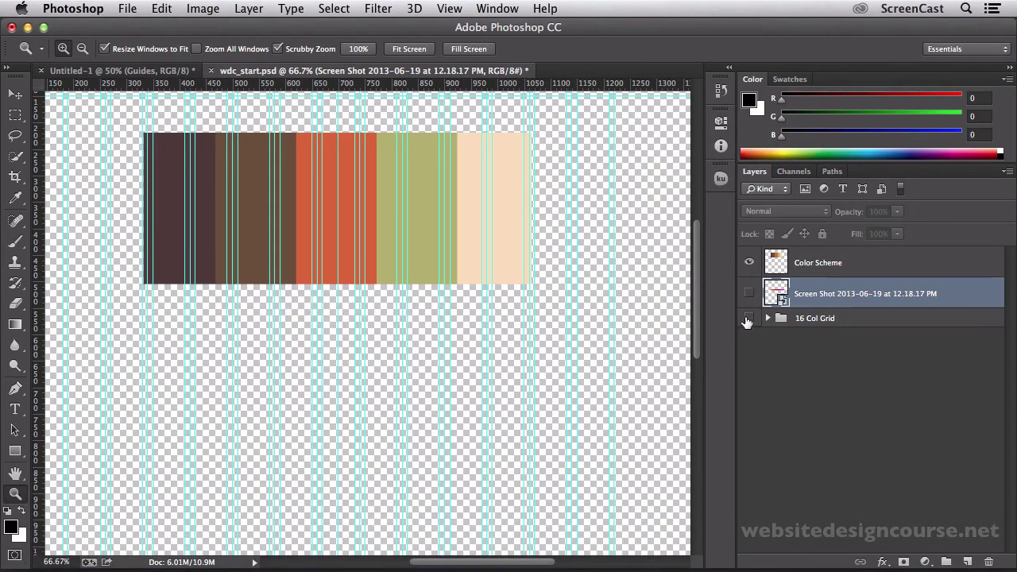
{"action": "key", "text": "BackSpace"}
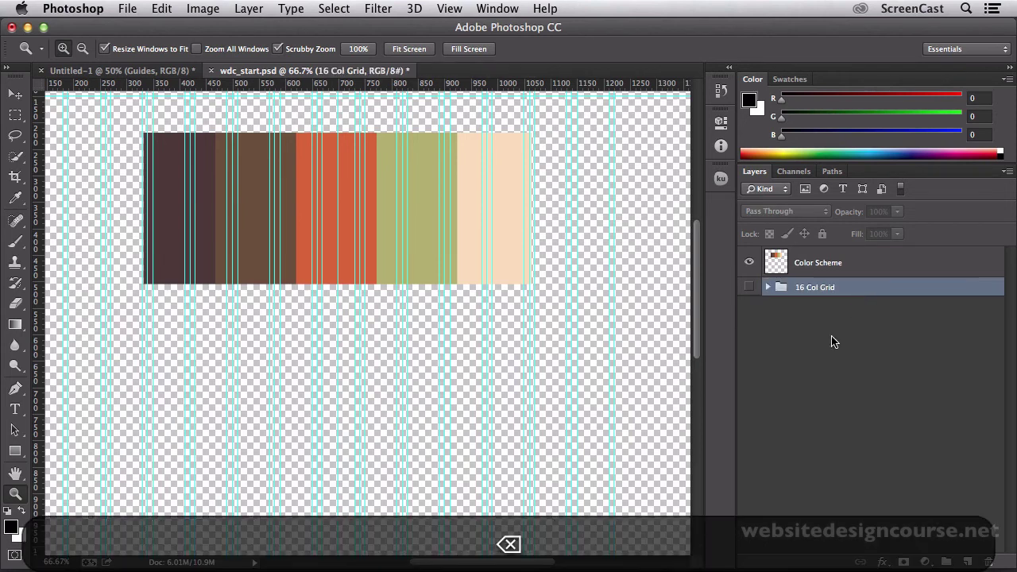
{"action": "left_click", "coordinate": [829, 271]}
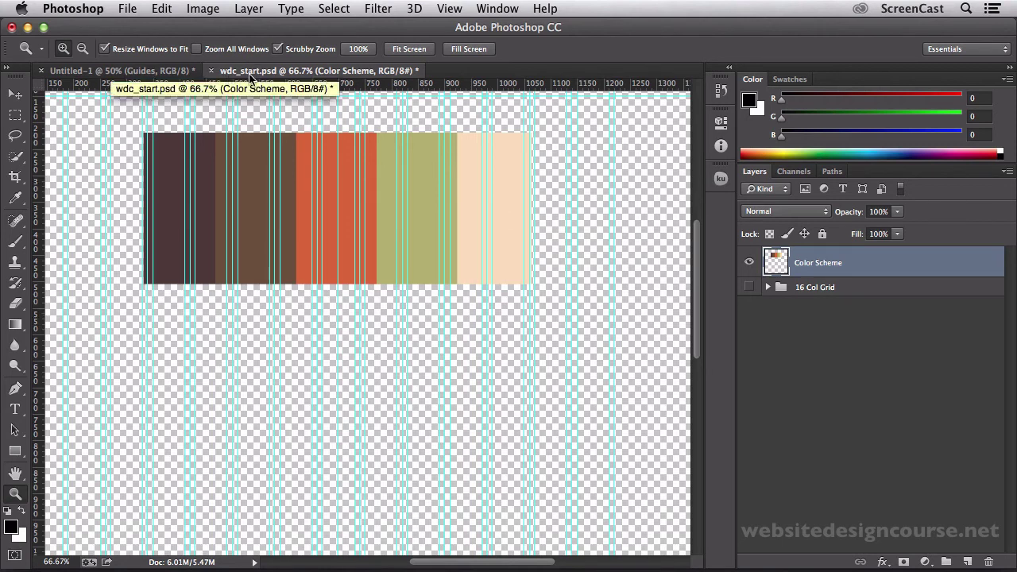
{"action": "left_click", "coordinate": [142, 71]}
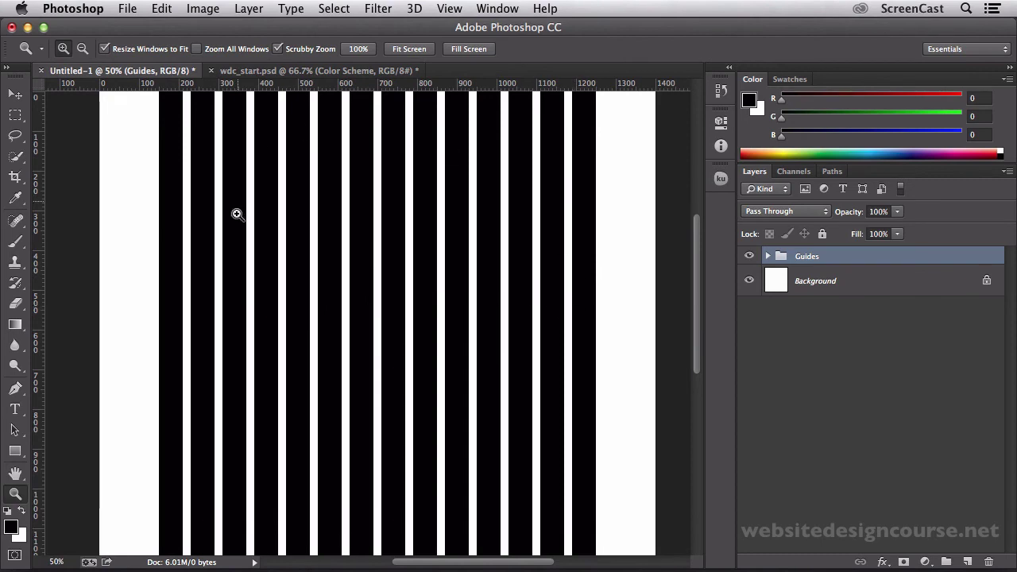
{"action": "left_click", "coordinate": [239, 71]}
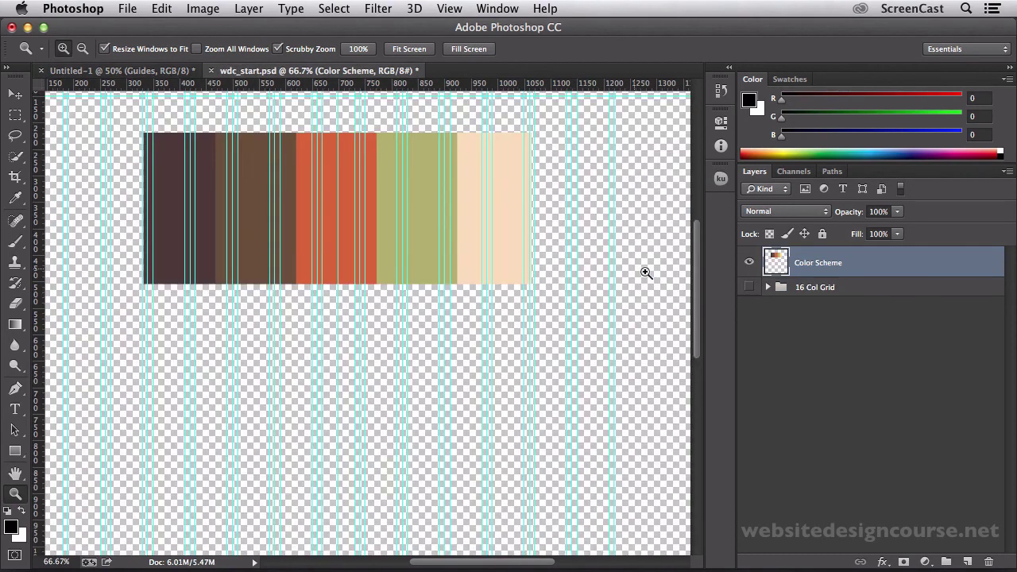
Duplicate the Color Scheme layer into the Untitled-1 document and view it there.
{"action": "right_click", "coordinate": [859, 270]}
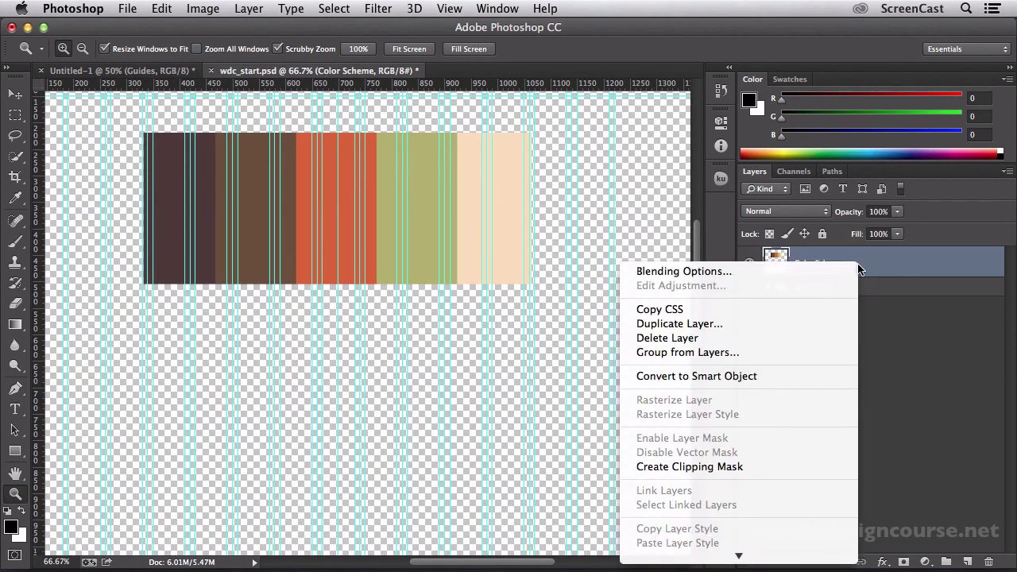
{"action": "left_click", "coordinate": [717, 323]}
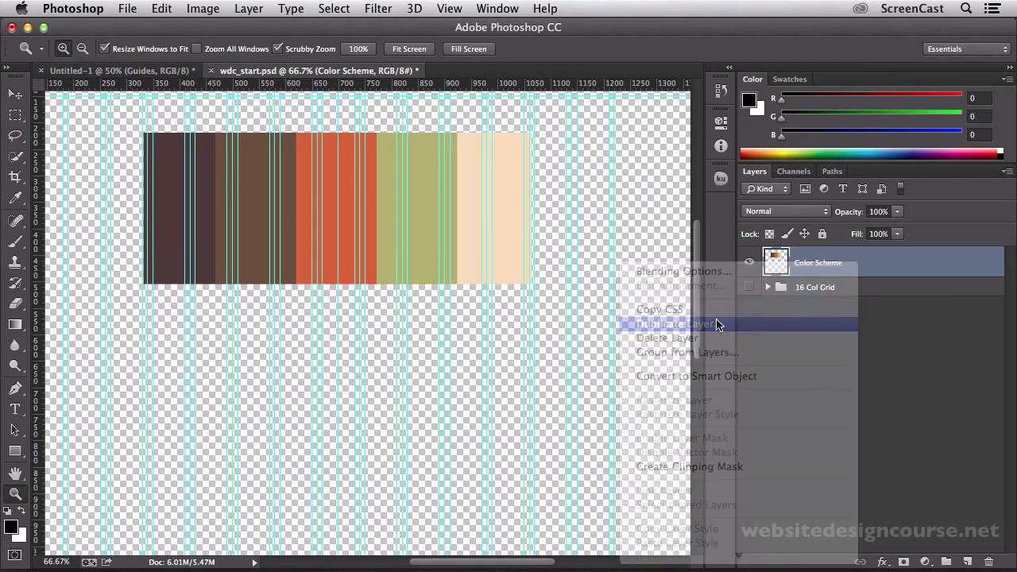
{"action": "left_click_drag", "start_coordinate": [580, 204], "coordinate": [580, 217]}
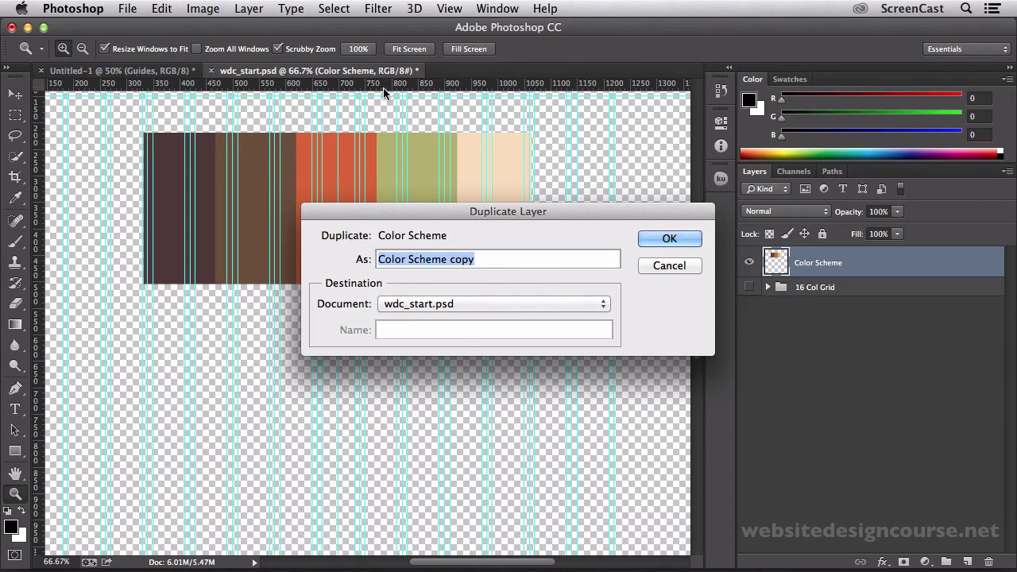
{"action": "left_click", "coordinate": [414, 304]}
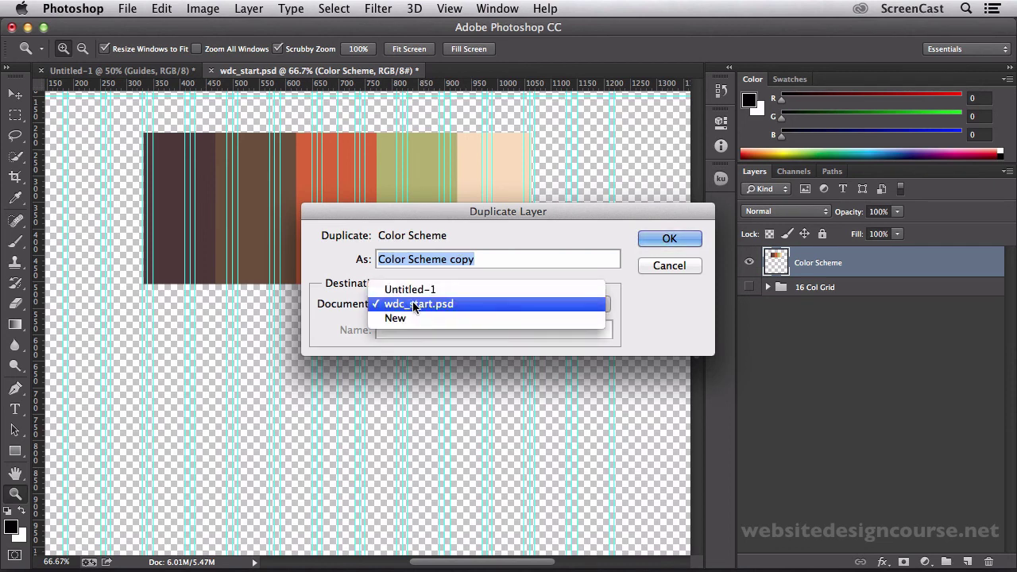
{"action": "left_click", "coordinate": [410, 290]}
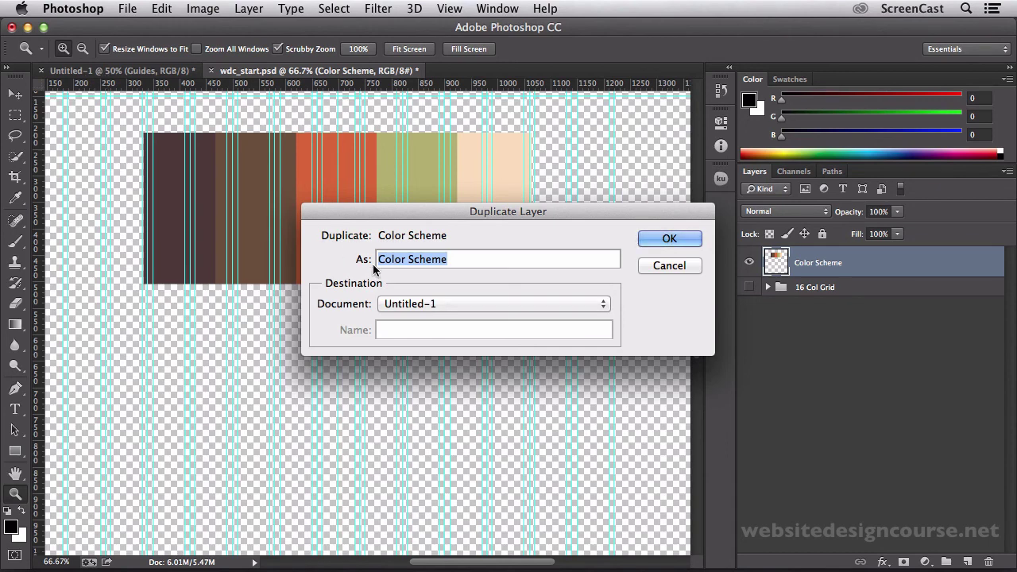
{"action": "left_click", "coordinate": [668, 240]}
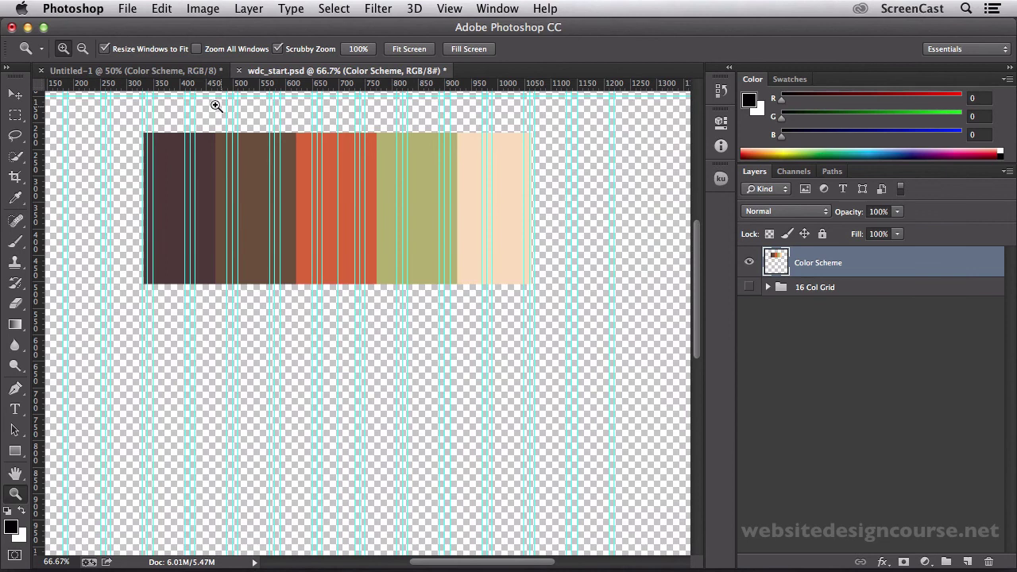
{"action": "left_click", "coordinate": [176, 71]}
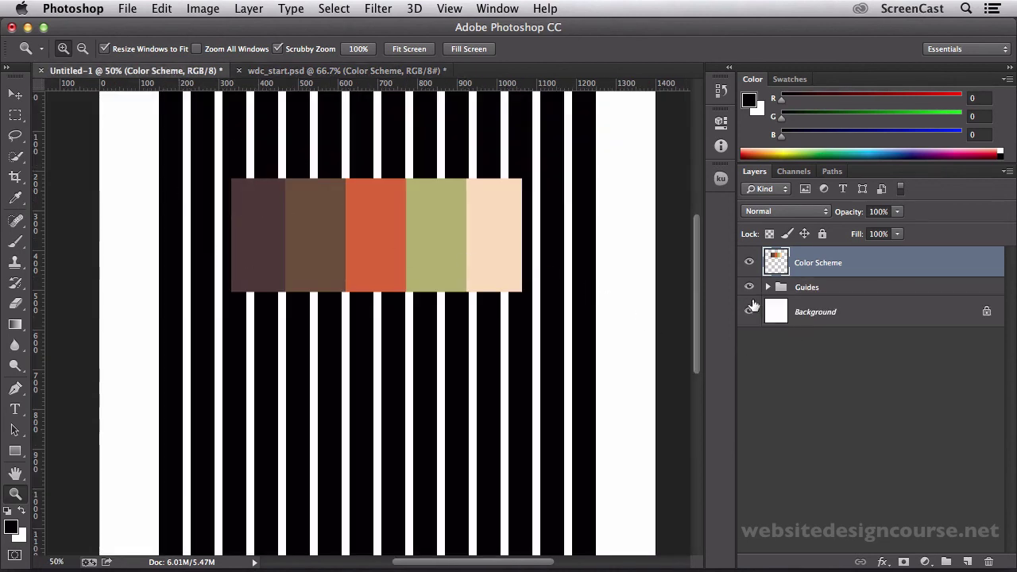
Move the Color Scheme colour blocks higher on the Untitled-1 canvas.
{"action": "scroll", "coordinate": [500, 310], "scroll_direction": "up", "scroll_amount": 2}
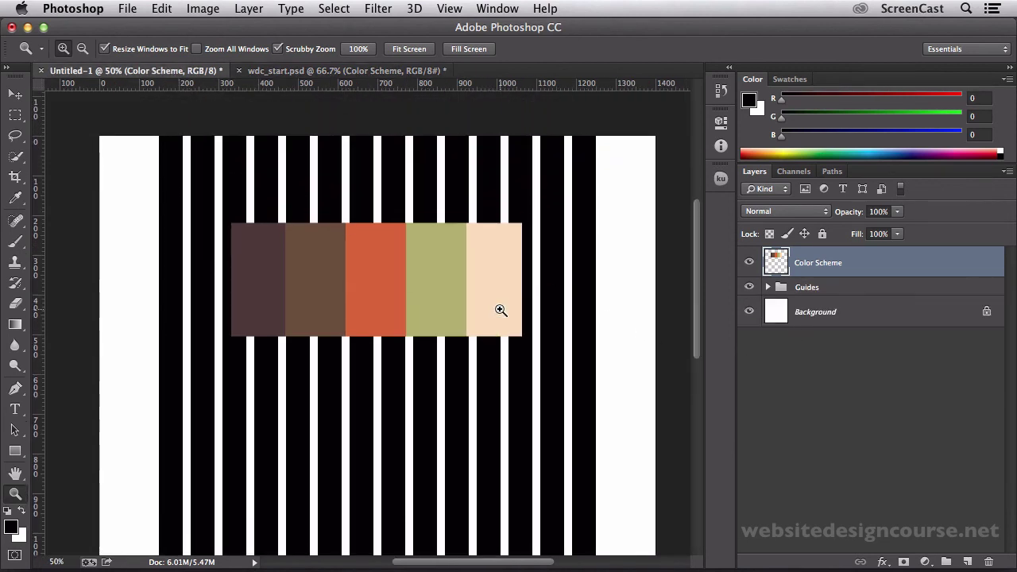
{"action": "key", "text": "v"}
{"action": "left_click_drag", "start_coordinate": [444, 298], "coordinate": [438, 239]}
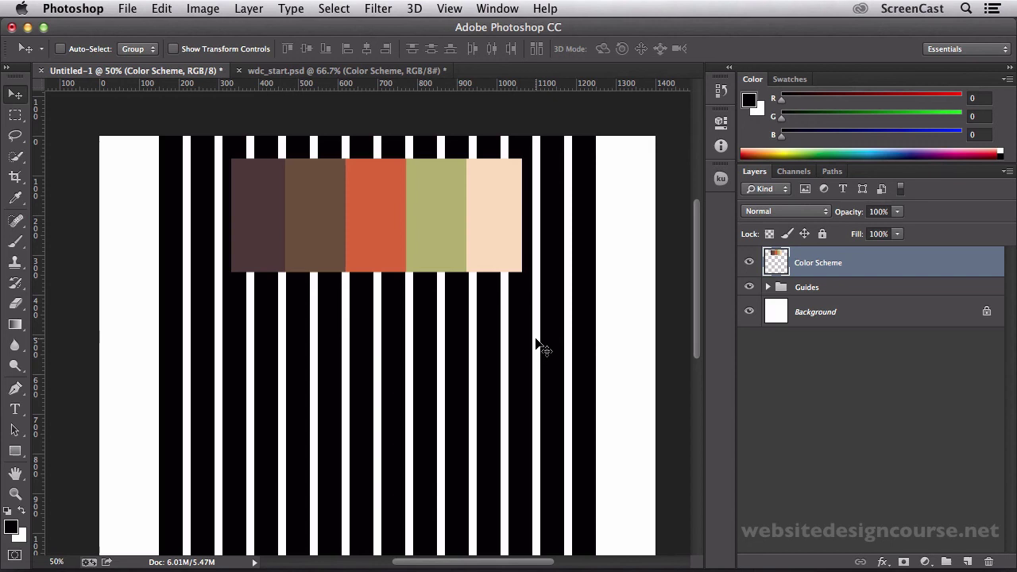
Bring the Swatches panel into view.
{"action": "left_click", "coordinate": [789, 79]}
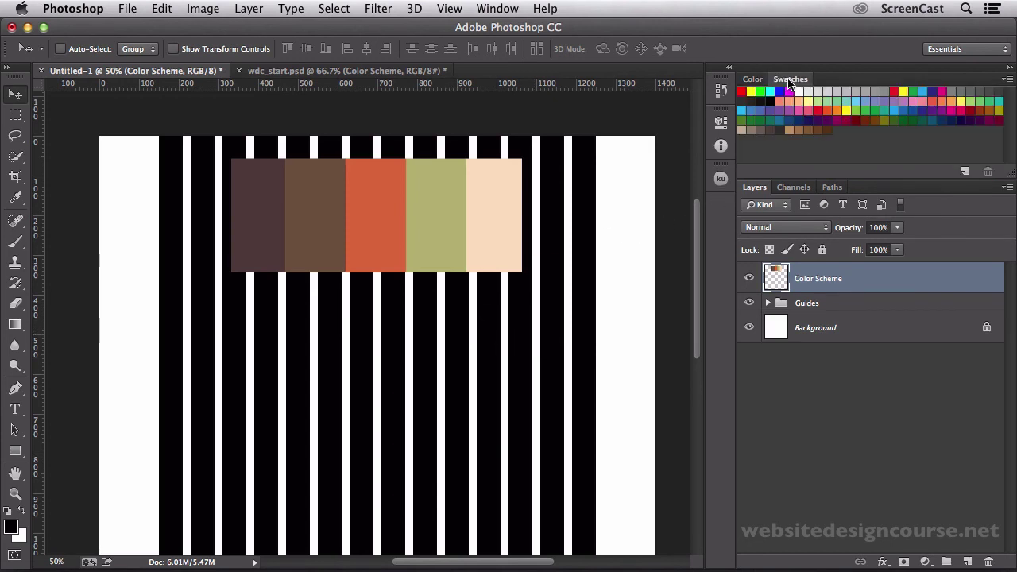
{"action": "left_click", "coordinate": [753, 80]}
{"action": "left_click", "coordinate": [498, 8]}
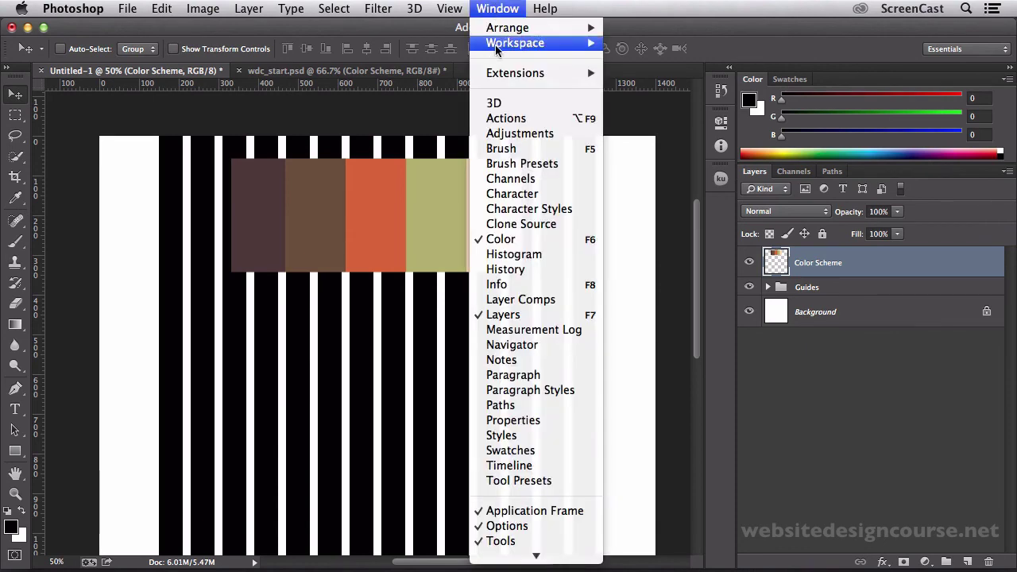
{"action": "left_click", "coordinate": [503, 9]}
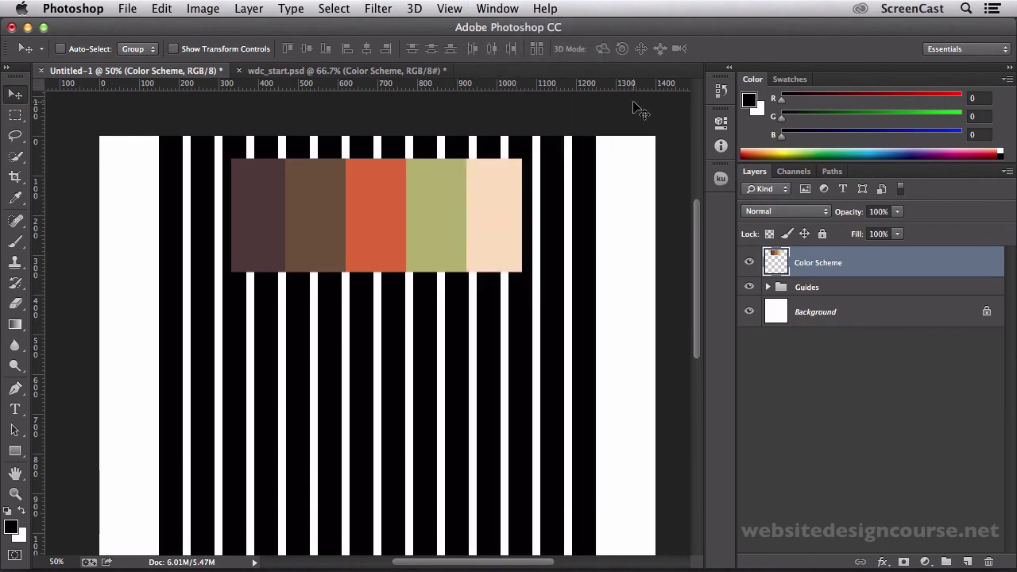
{"action": "left_click", "coordinate": [789, 81]}
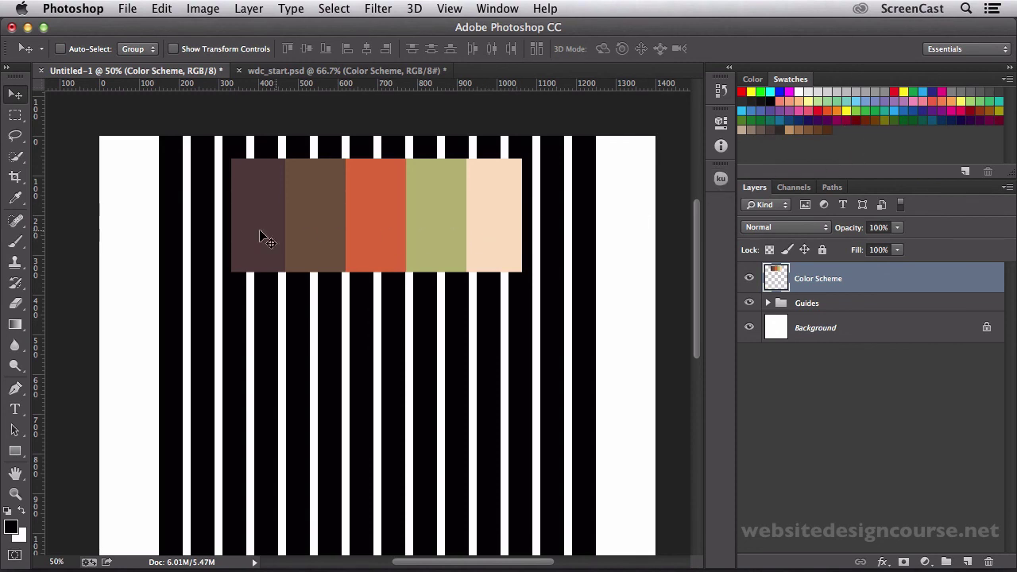
Sample the dark brown and brown blocks with the Eyedropper and save each as a swatch.
{"action": "left_click", "coordinate": [16, 198]}
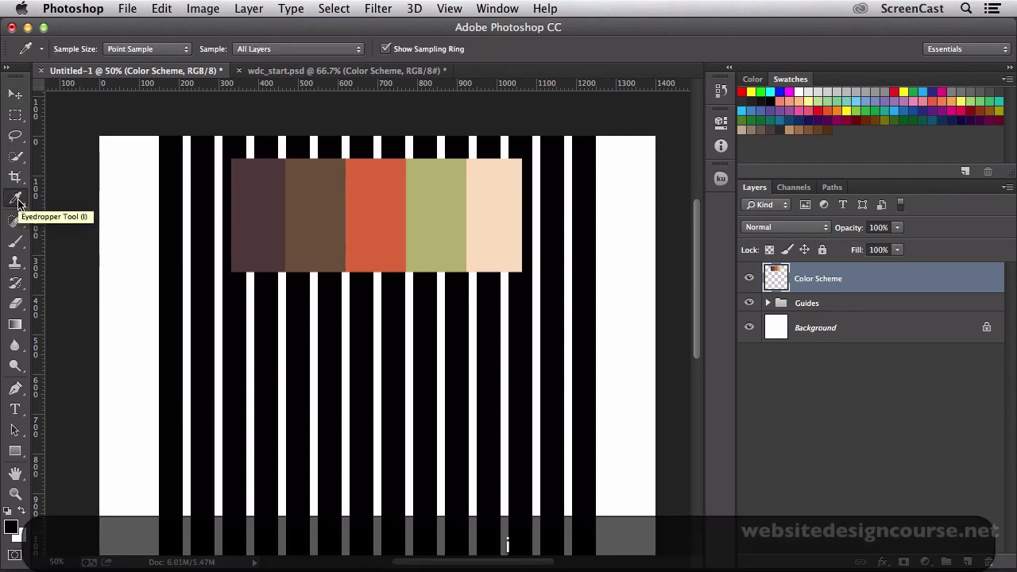
{"action": "left_click", "coordinate": [260, 226]}
{"action": "left_click", "coordinate": [838, 132]}
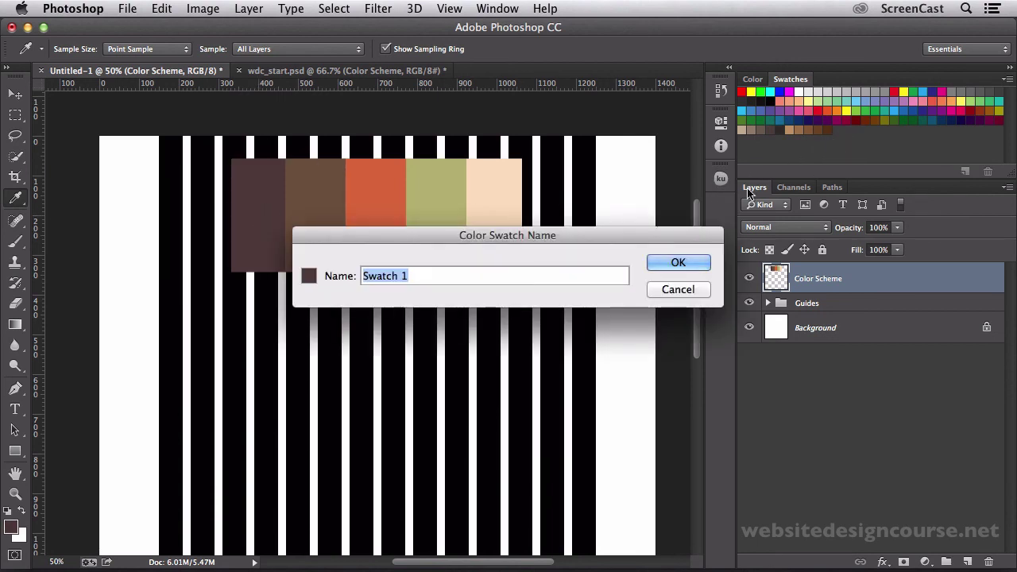
{"action": "left_click", "coordinate": [680, 263]}
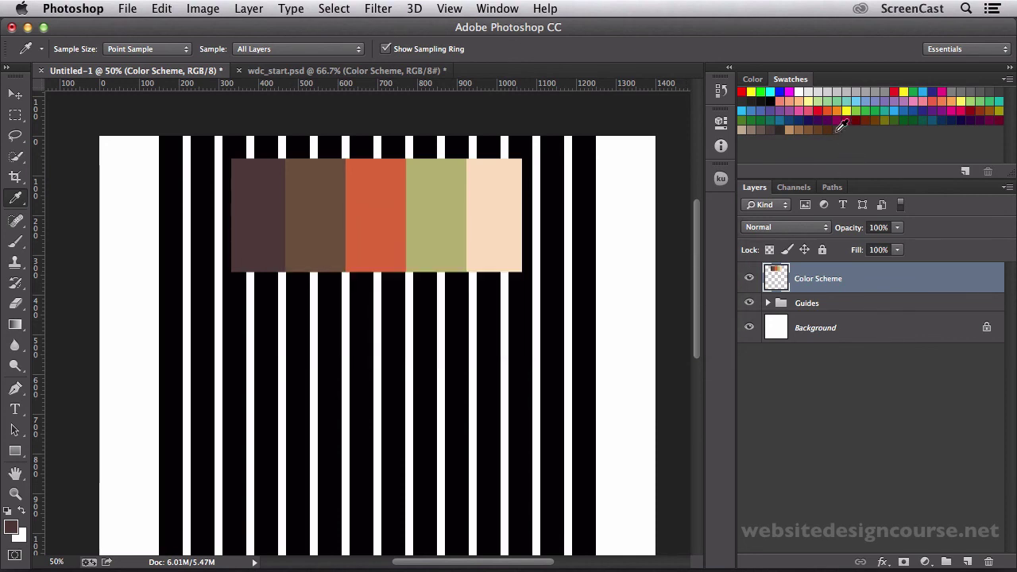
{"action": "left_click", "coordinate": [329, 227]}
{"action": "left_click", "coordinate": [852, 140]}
{"action": "left_click", "coordinate": [678, 263]}
Sample the orange, green and peach blocks and save each as a new swatch.
{"action": "left_click", "coordinate": [391, 229]}
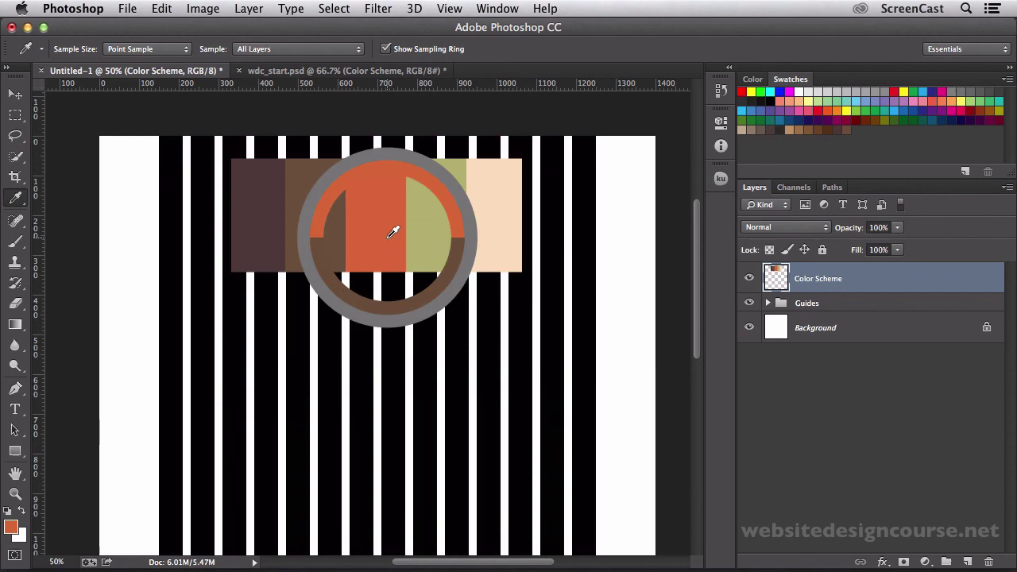
{"action": "left_click", "coordinate": [855, 136]}
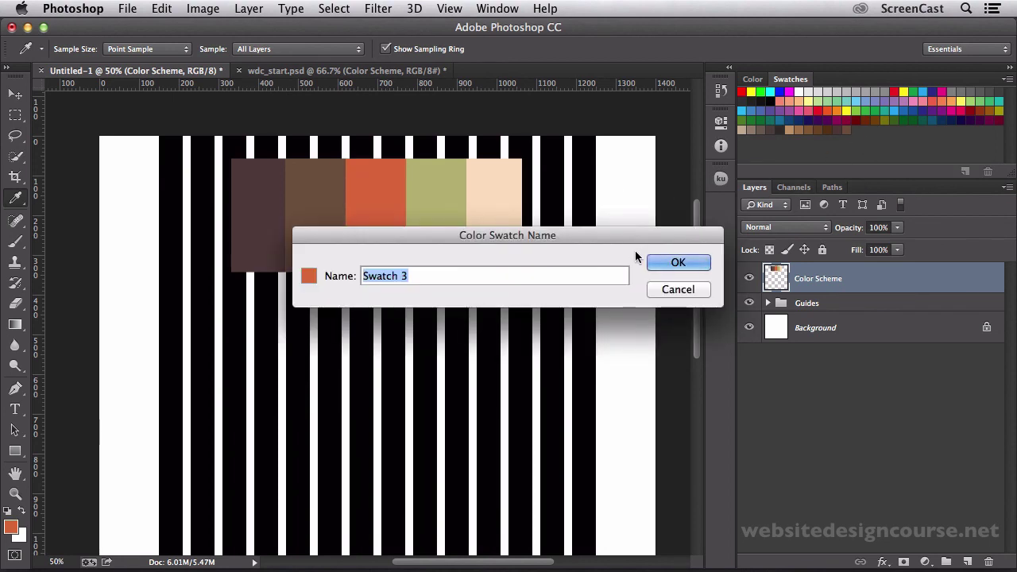
{"action": "left_click", "coordinate": [676, 263]}
{"action": "left_click", "coordinate": [449, 242]}
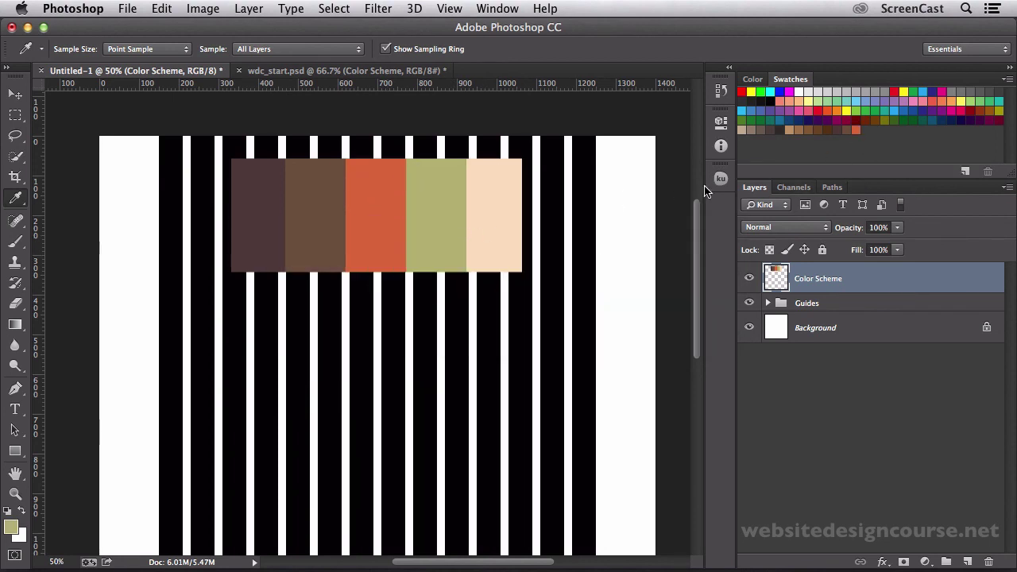
{"action": "left_click", "coordinate": [874, 140]}
{"action": "left_click", "coordinate": [675, 263]}
{"action": "left_click", "coordinate": [513, 243]}
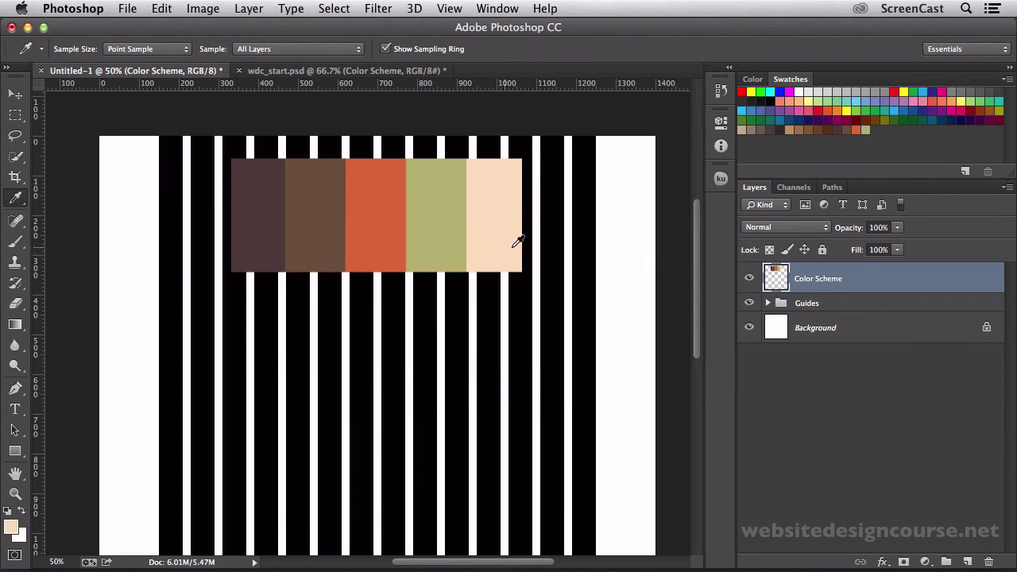
{"action": "left_click", "coordinate": [884, 142]}
{"action": "left_click", "coordinate": [671, 264]}
Hide the Color Scheme layer and lower the Guides group opacity to about 15%.
{"action": "left_click", "coordinate": [748, 281]}
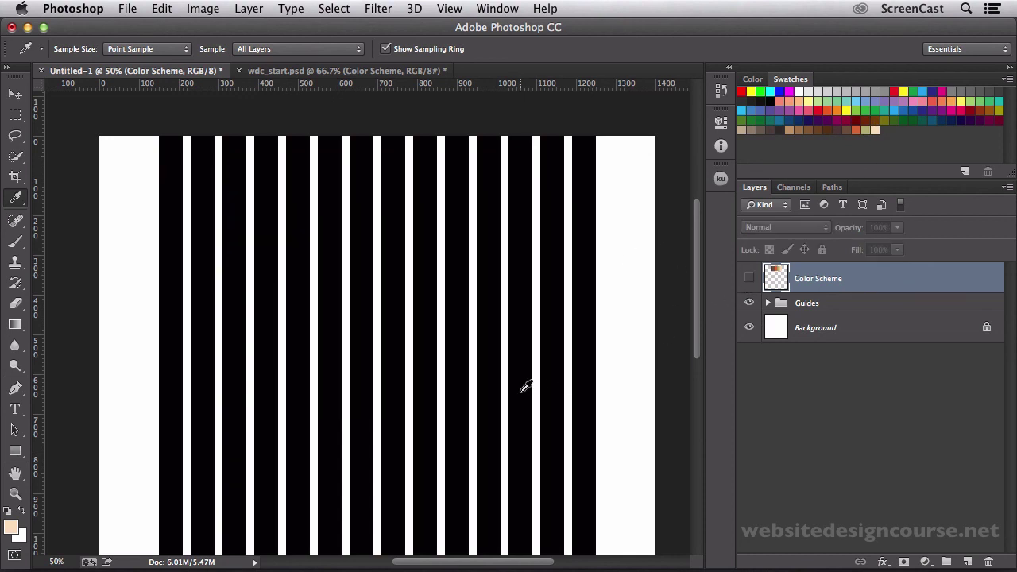
{"action": "left_click", "coordinate": [818, 309]}
{"action": "left_click", "coordinate": [897, 228]}
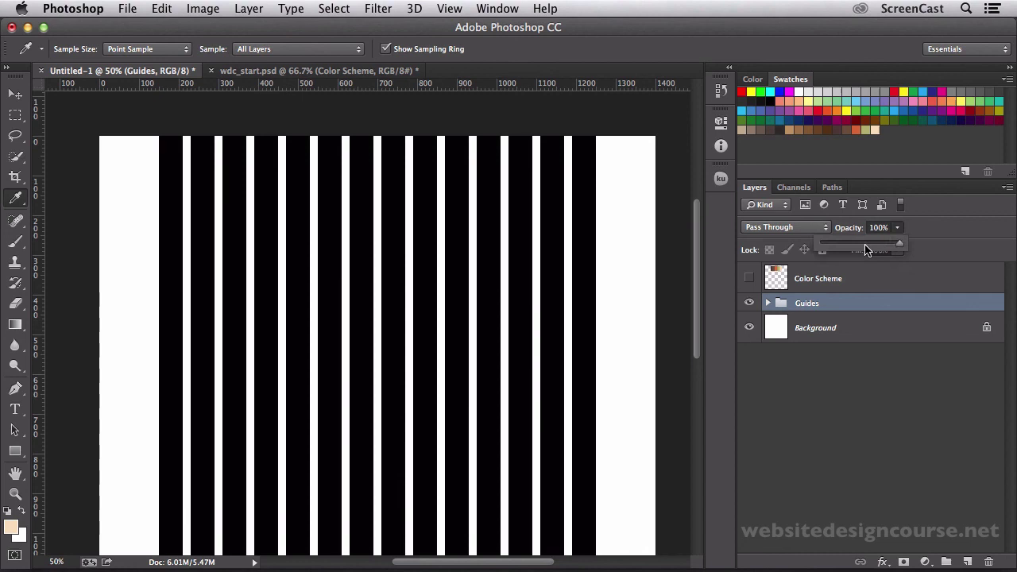
{"action": "left_click_drag", "start_coordinate": [849, 241], "coordinate": [835, 244]}
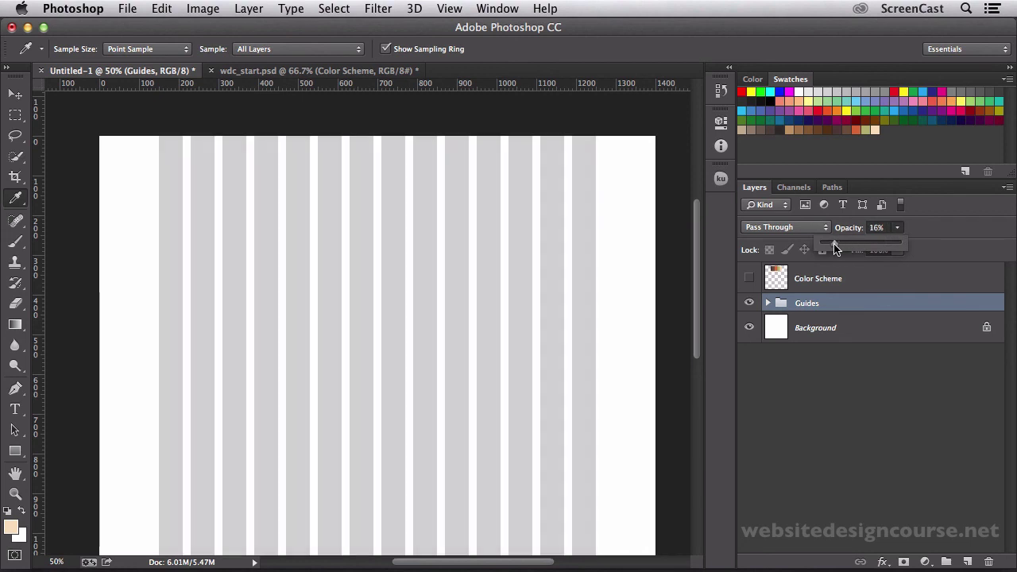